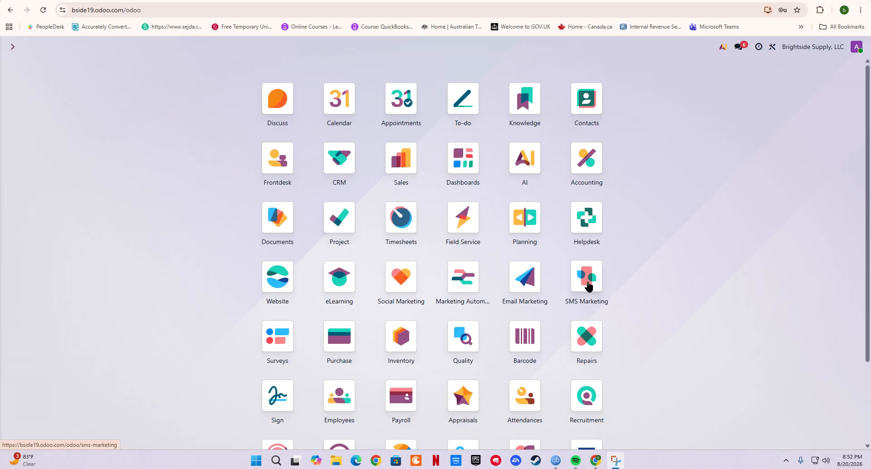
# Look over the apps available on the home screen
pyautogui.scroll(-2, 588, 286)
pyautogui.scroll(2, 515, 403)
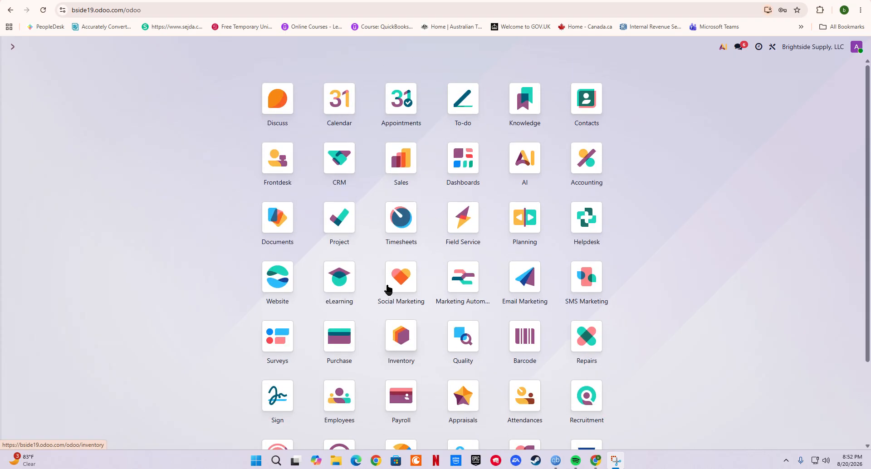
pyautogui.scroll(-2, 388, 289)
pyautogui.scroll(2, 379, 376)
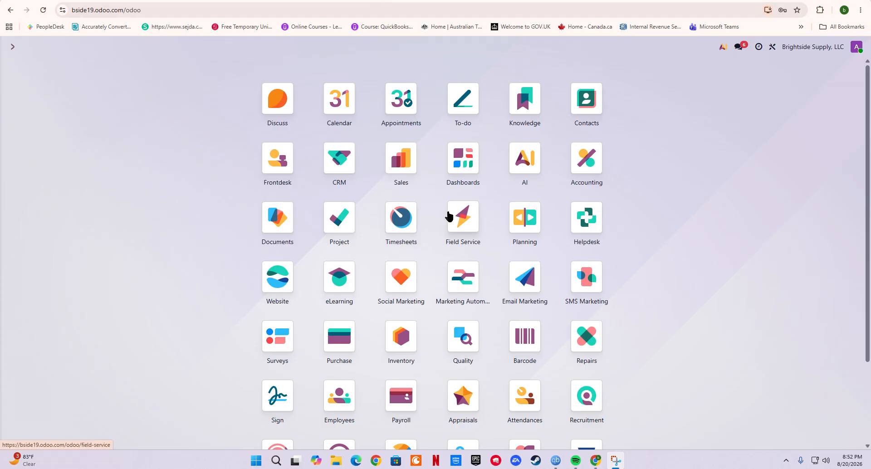
pyautogui.scroll(-3, 418, 286)
pyautogui.scroll(3, 417, 285)
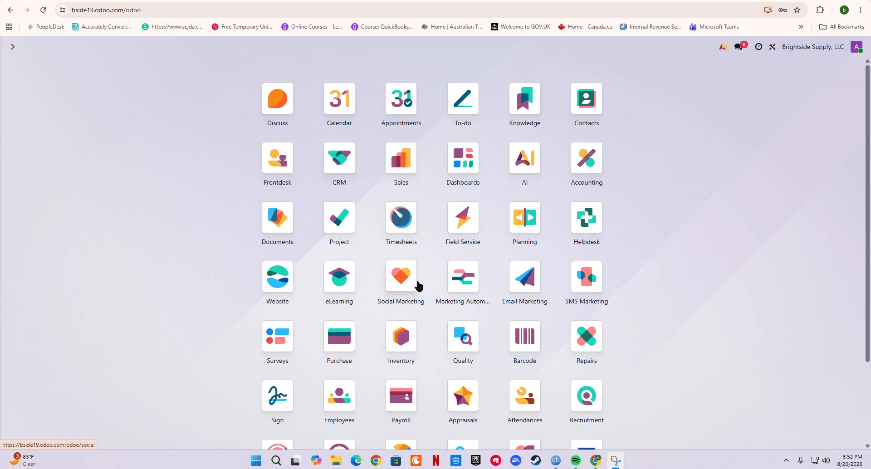
pyautogui.scroll(-2, 421, 287)
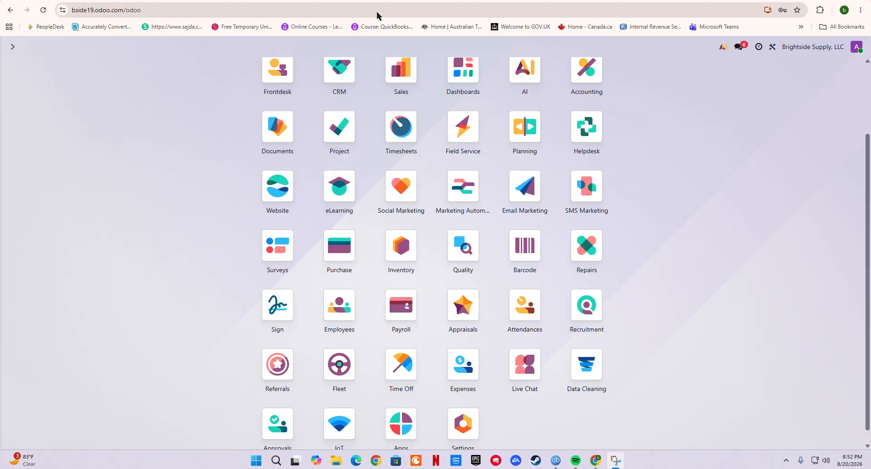
pyautogui.scroll(-1, 352, 362)
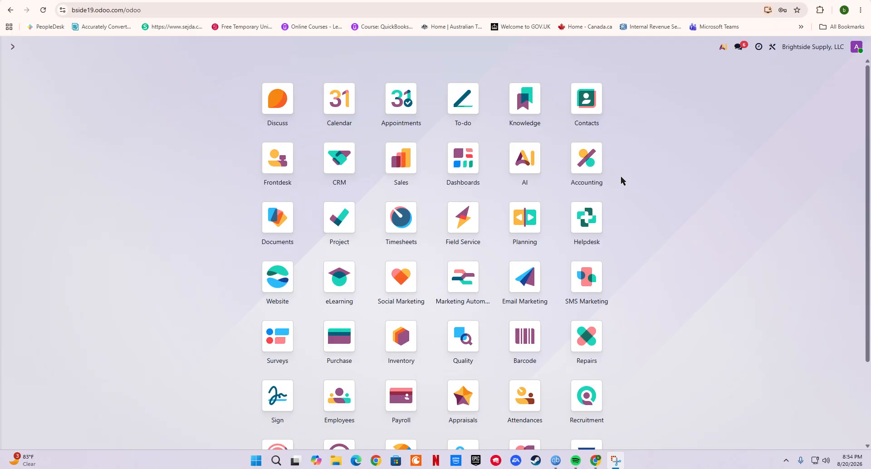
# Open the Accounting app on its dashboard
pyautogui.click(587, 160)
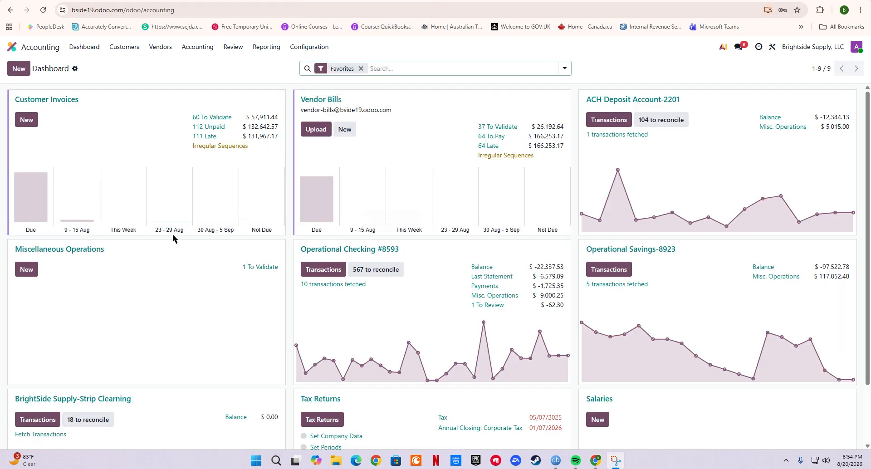
pyautogui.scroll(-2, 259, 251)
pyautogui.scroll(2, 261, 251)
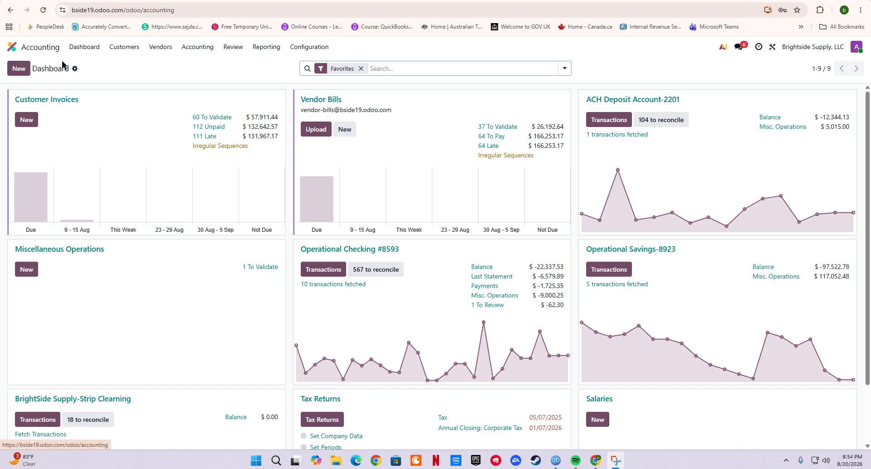
pyautogui.click(81, 47)
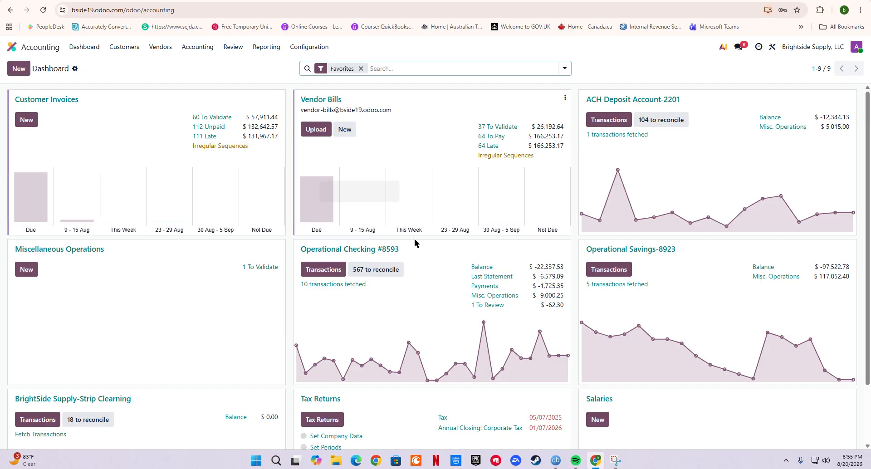
# Examine the dashboard cards for customer invoices, vendor bills, bank accounts, miscellaneous operations, tax returns and salaries
pyautogui.scroll(-1, 129, 249)
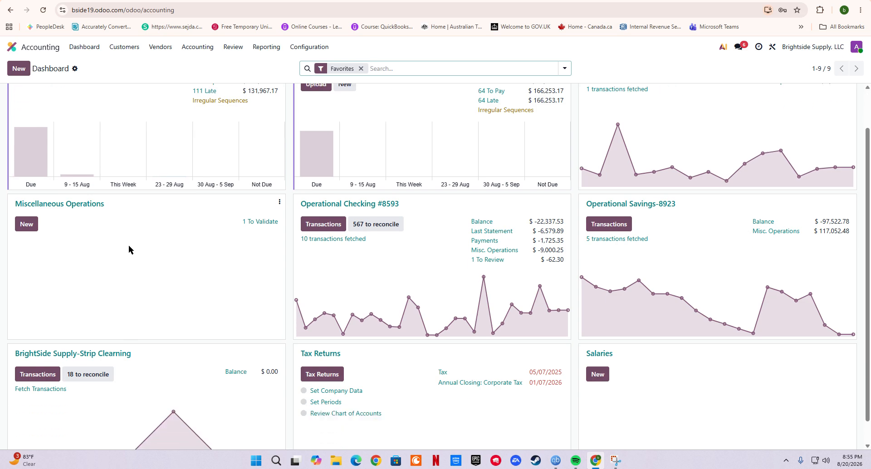
pyautogui.scroll(1, 129, 249)
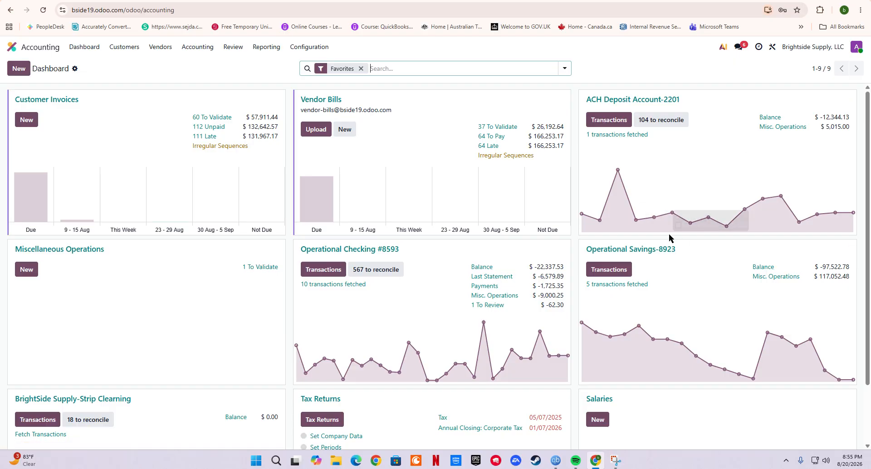
pyautogui.scroll(-1, 680, 136)
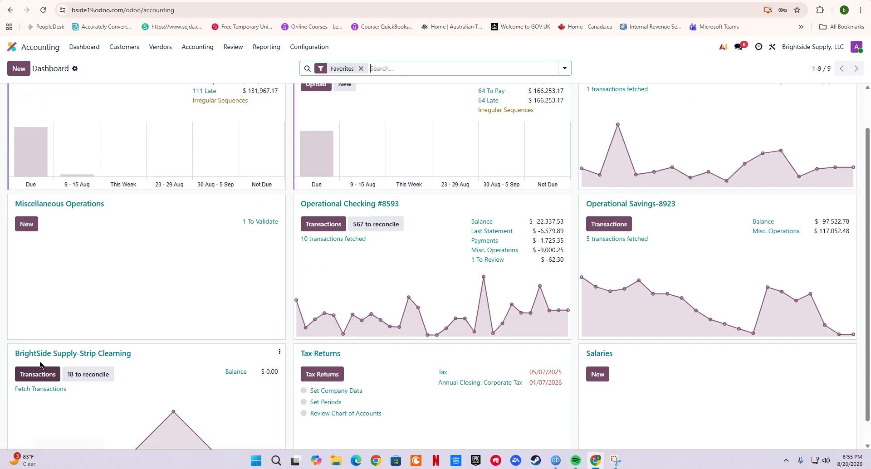
pyautogui.scroll(1, 541, 205)
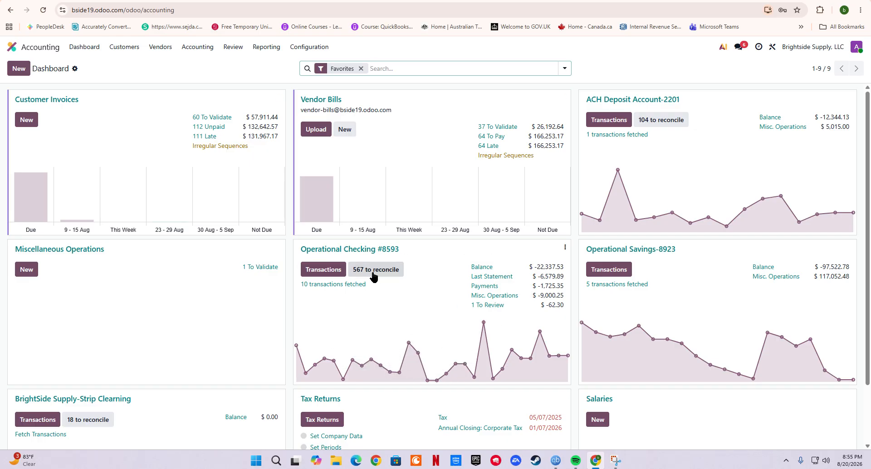
pyautogui.scroll(-2, 630, 293)
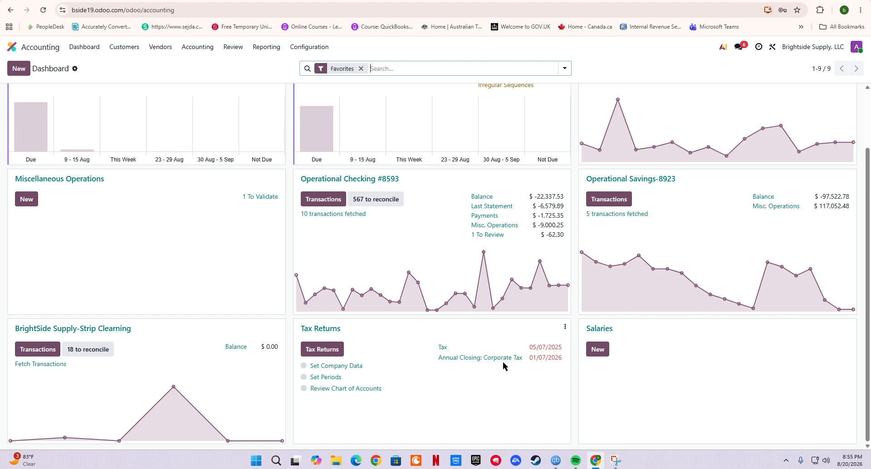
pyautogui.scroll(1, 502, 408)
pyautogui.scroll(1, 413, 307)
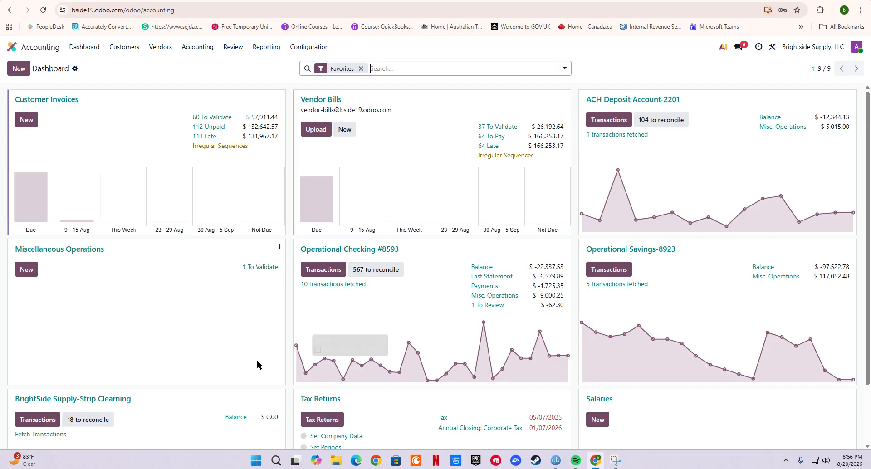
pyautogui.scroll(-2, 257, 361)
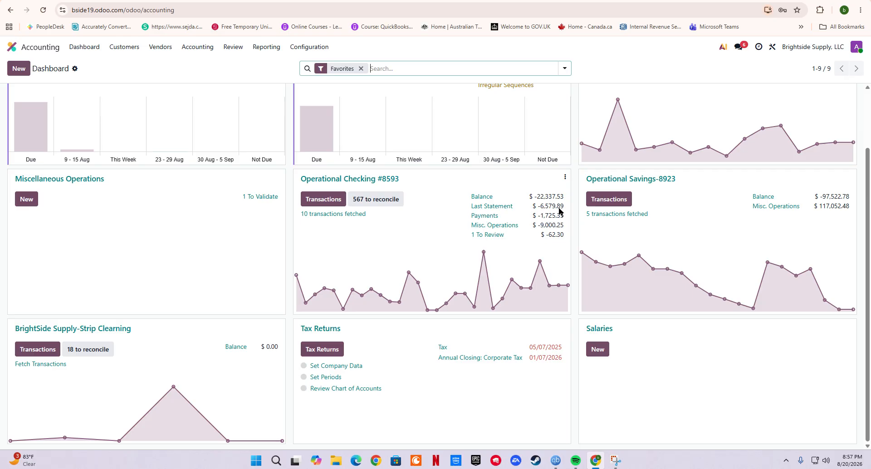
pyautogui.scroll(2, 472, 247)
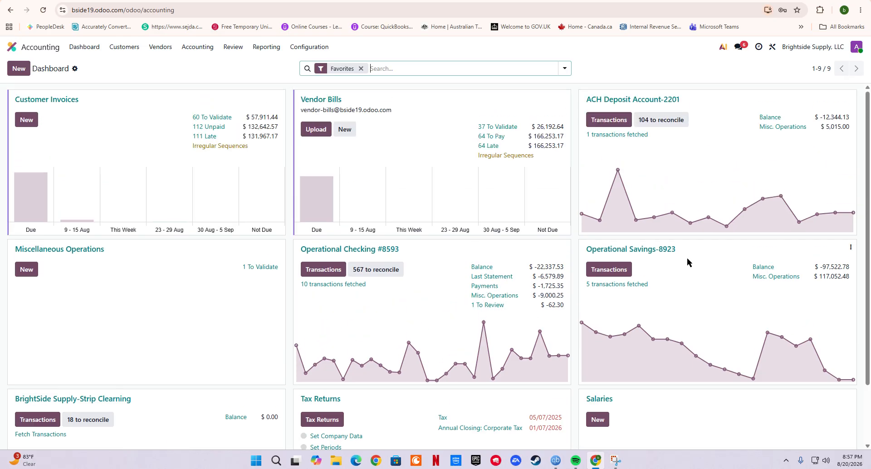
# Review the options Accounting offers for customers, vendors, transactions and closing, review, reporting and configuration
pyautogui.click(119, 48)
pyautogui.click(150, 50)
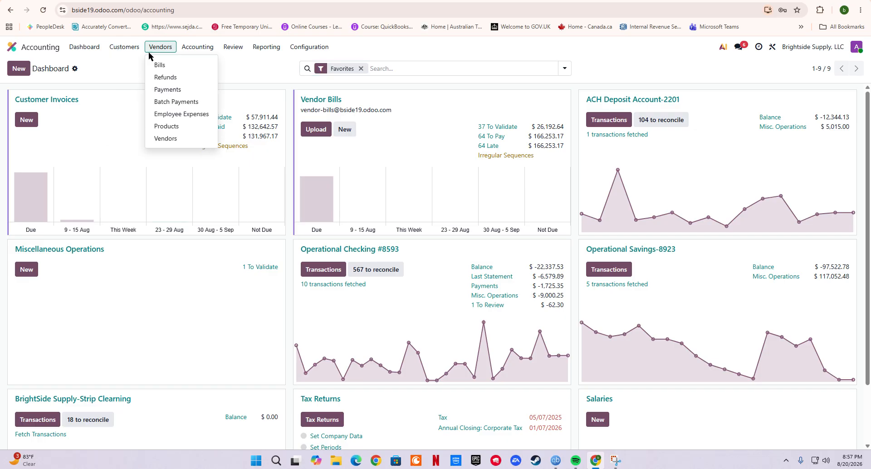
pyautogui.click(122, 49)
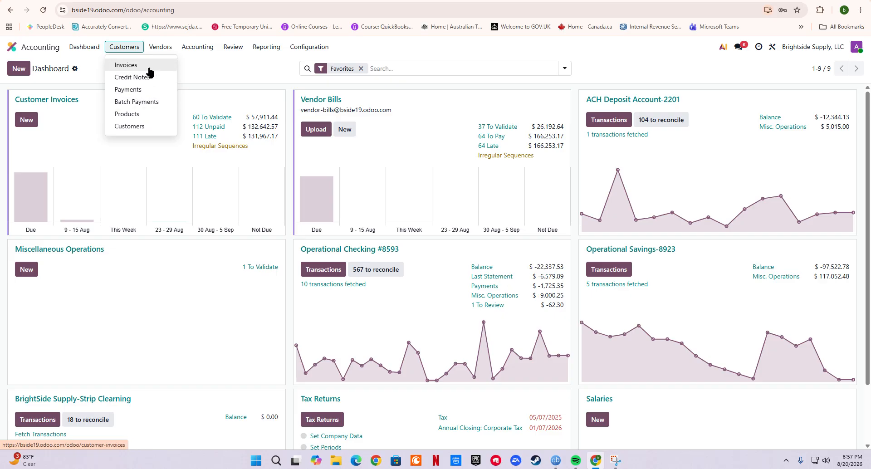
pyautogui.click(161, 45)
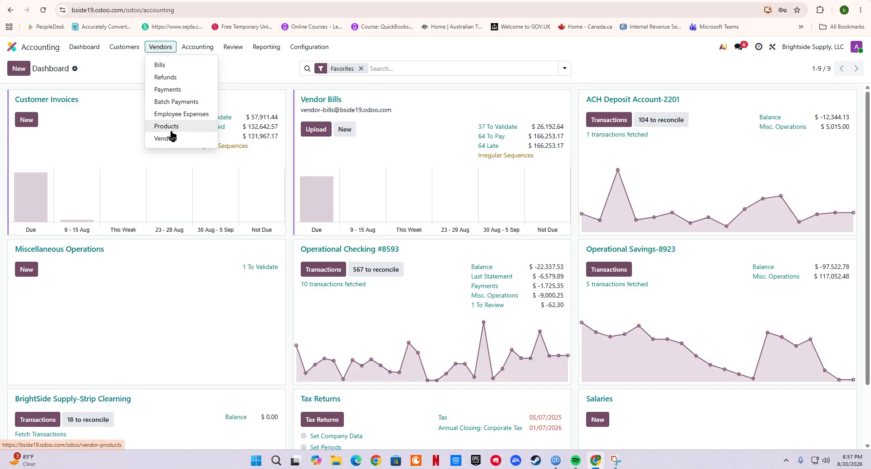
pyautogui.click(198, 47)
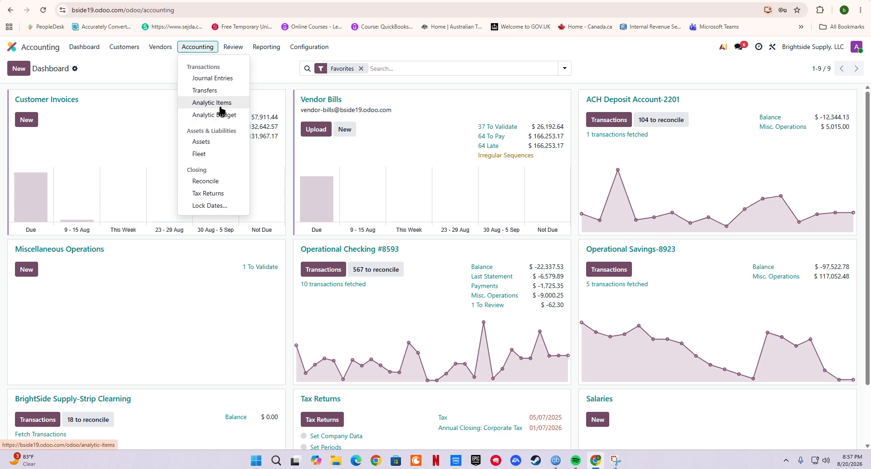
pyautogui.click(234, 53)
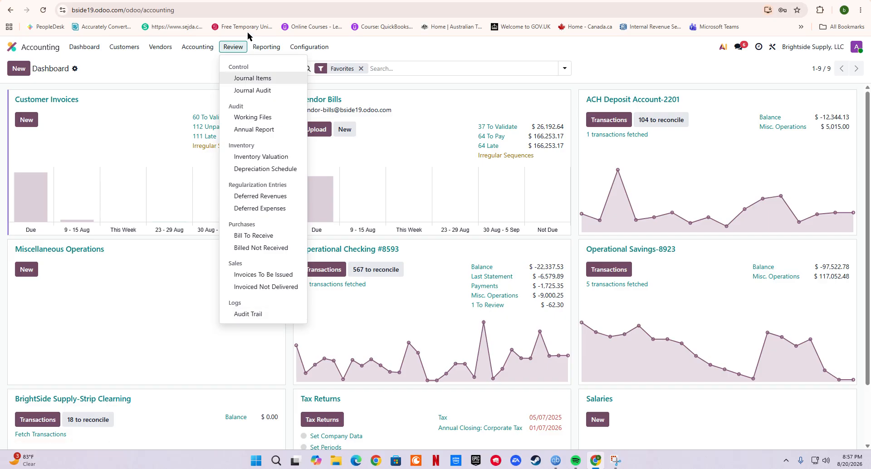
pyautogui.click(265, 48)
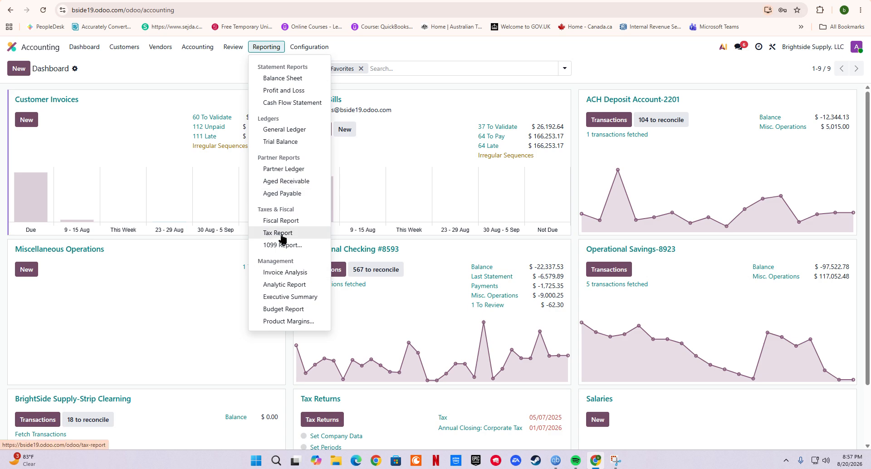
pyautogui.click(312, 46)
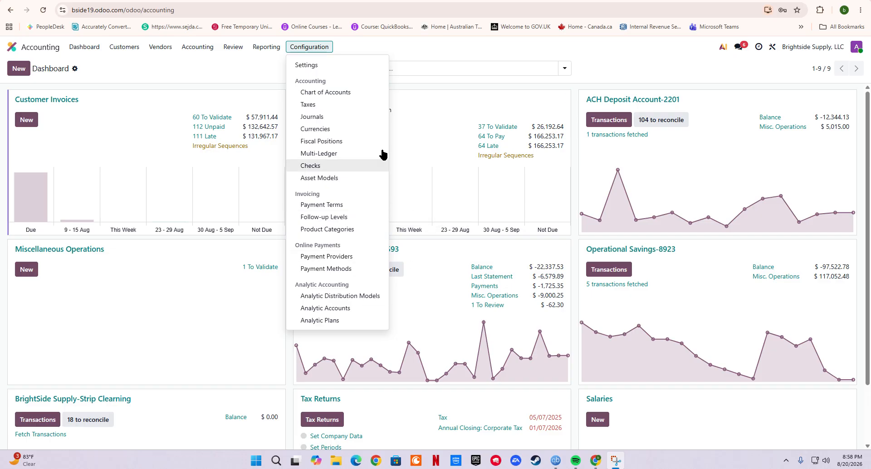
pyautogui.click(619, 66)
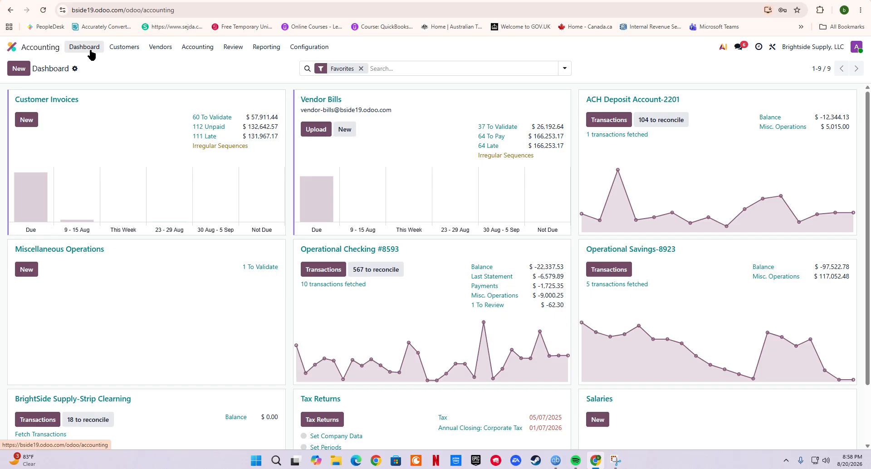
pyautogui.moveTo(350, 317)
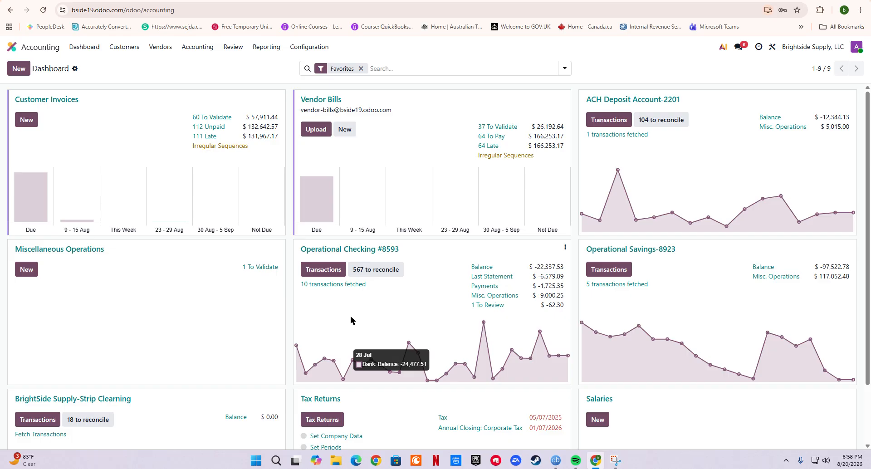
# Open the customer invoices list and examine the invoices' dates, due dates, totals and payment statuses
pyautogui.click(126, 47)
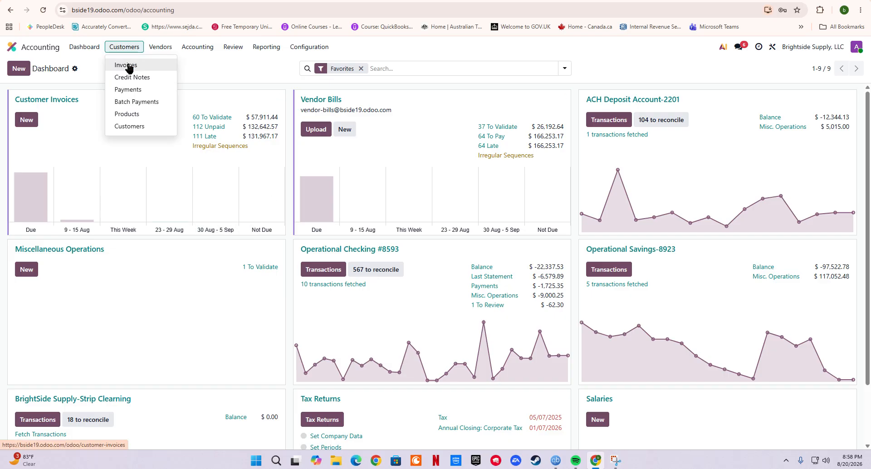
pyautogui.click(129, 66)
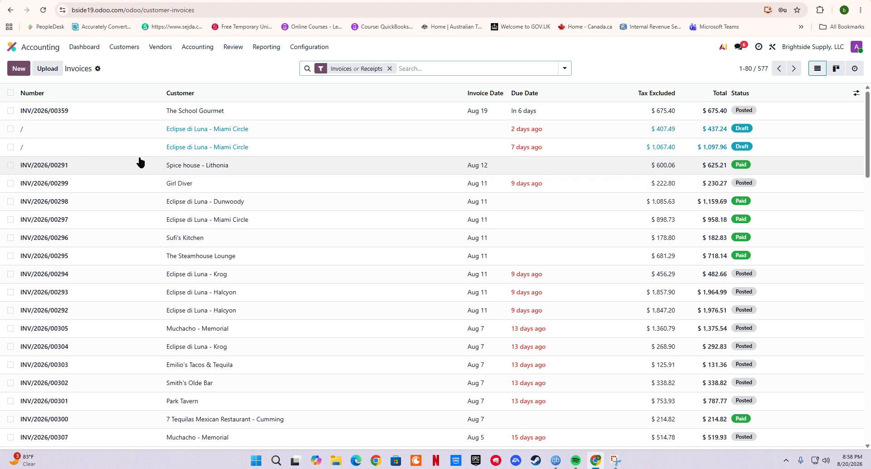
pyautogui.scroll(-2, 334, 297)
pyautogui.scroll(2, 246, 150)
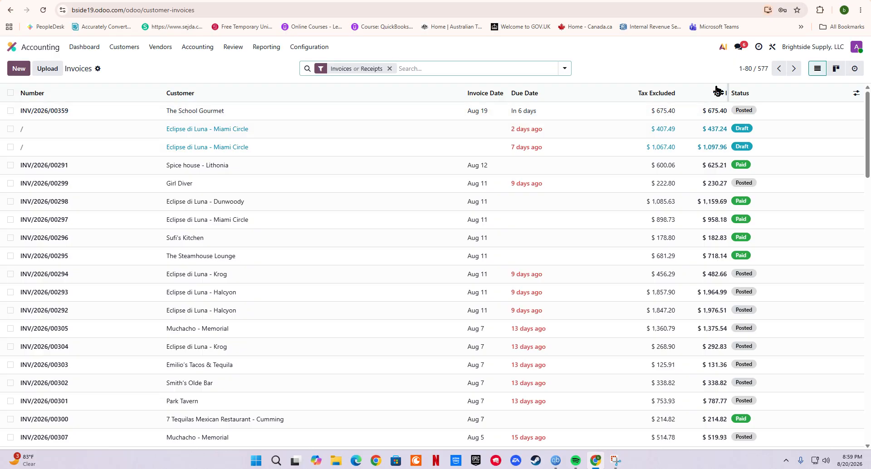
pyautogui.scroll(-2, 703, 317)
pyautogui.scroll(2, 700, 256)
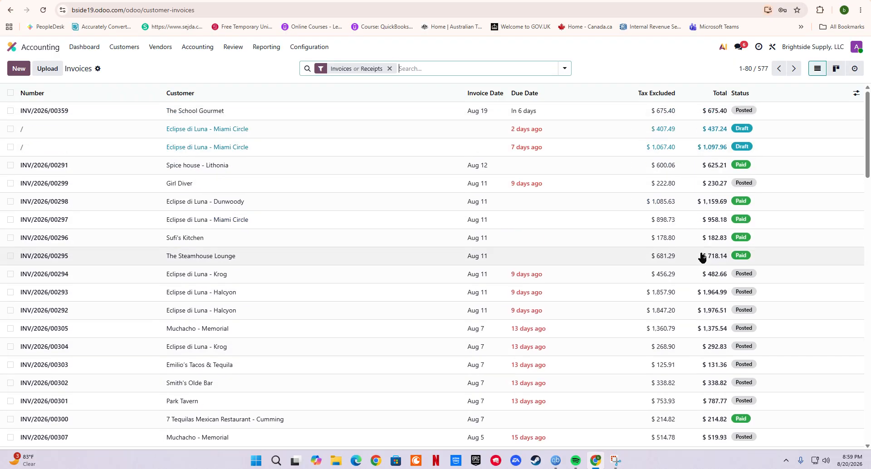
pyautogui.scroll(-2, 744, 295)
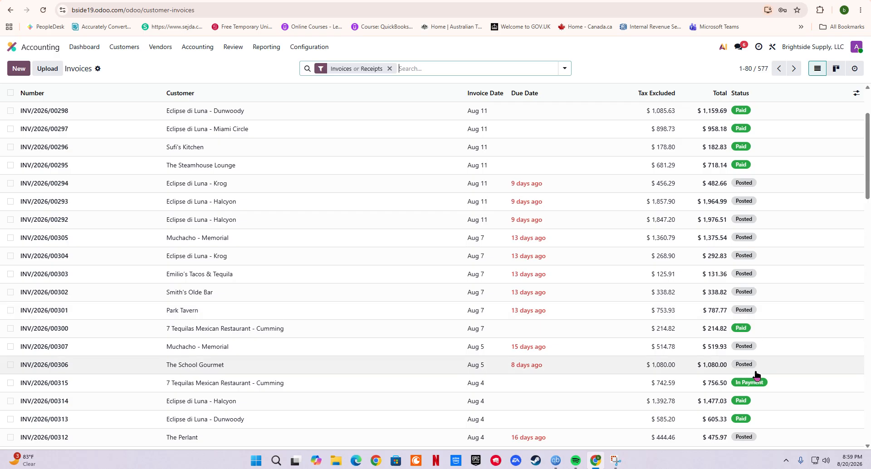
pyautogui.scroll(-3, 757, 376)
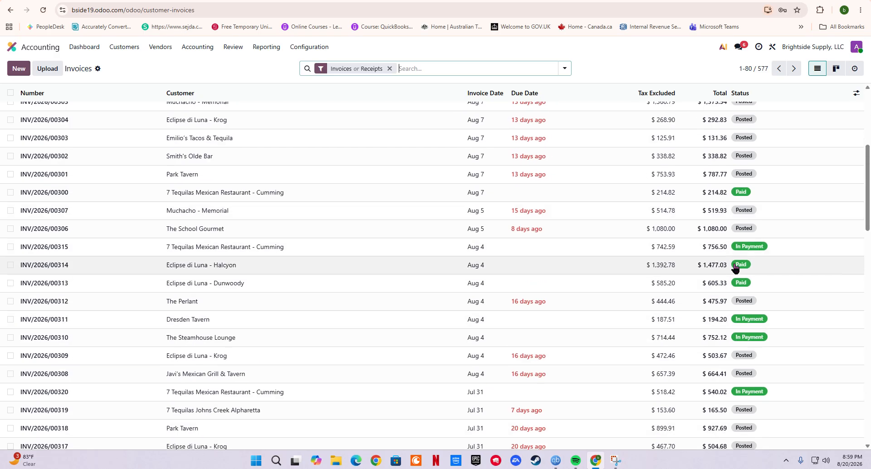
pyautogui.scroll(-4, 760, 362)
pyautogui.scroll(-2, 718, 356)
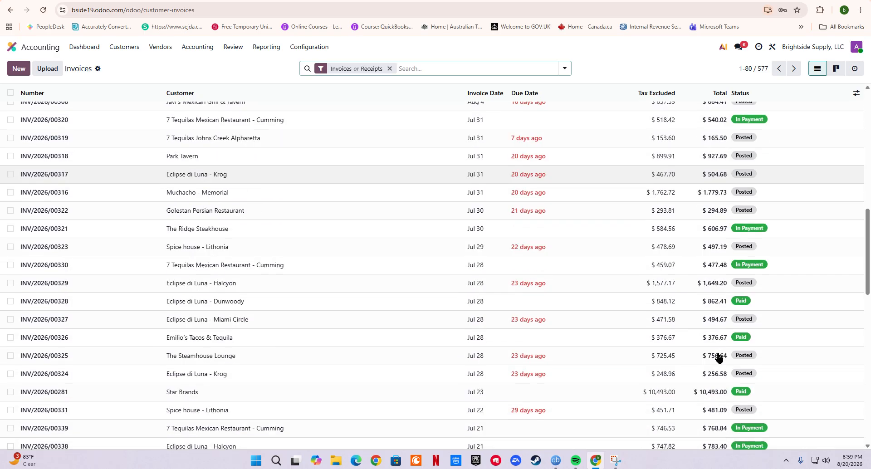
pyautogui.scroll(4, 718, 357)
pyautogui.scroll(-9, 718, 368)
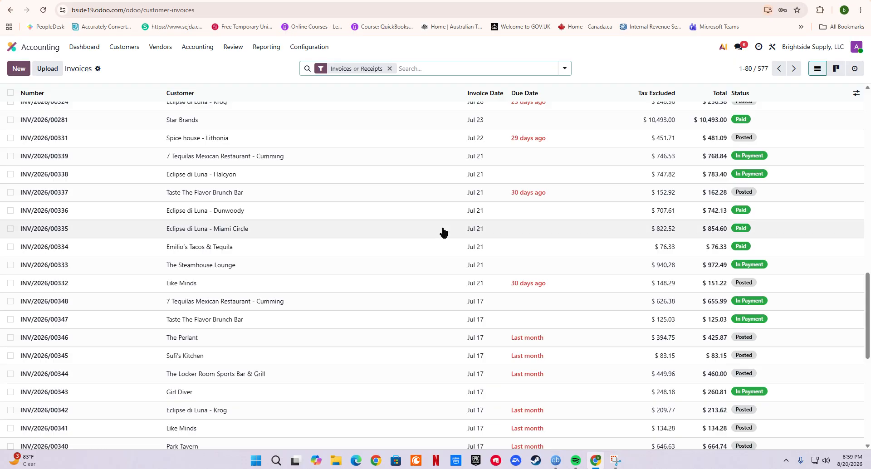
pyautogui.scroll(12, 441, 222)
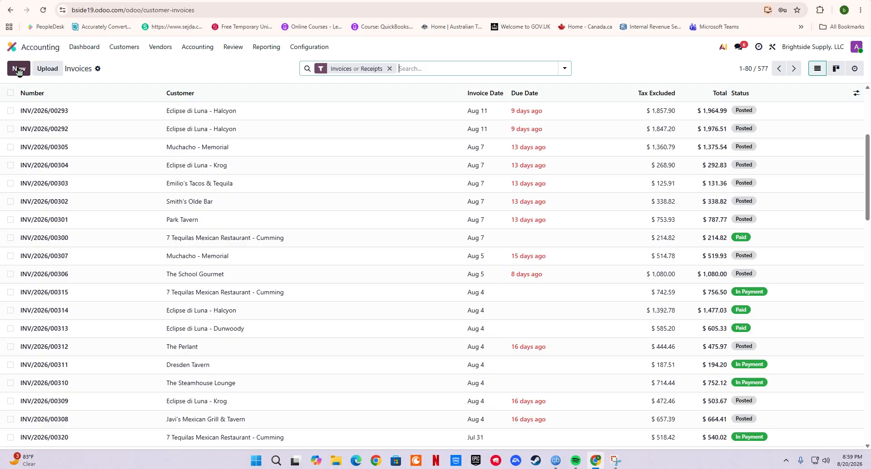
# Open the list of vendor bills
pyautogui.click(164, 49)
pyautogui.click(166, 64)
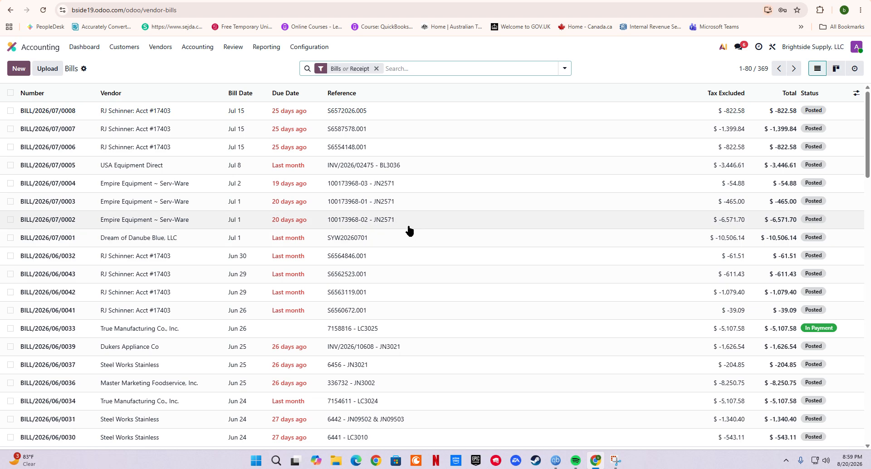
# Skim the vendor bills, and open the journal entries list to look through the posted entries' dates, partners, journals and totals
pyautogui.scroll(-3, 413, 254)
pyautogui.scroll(3, 418, 278)
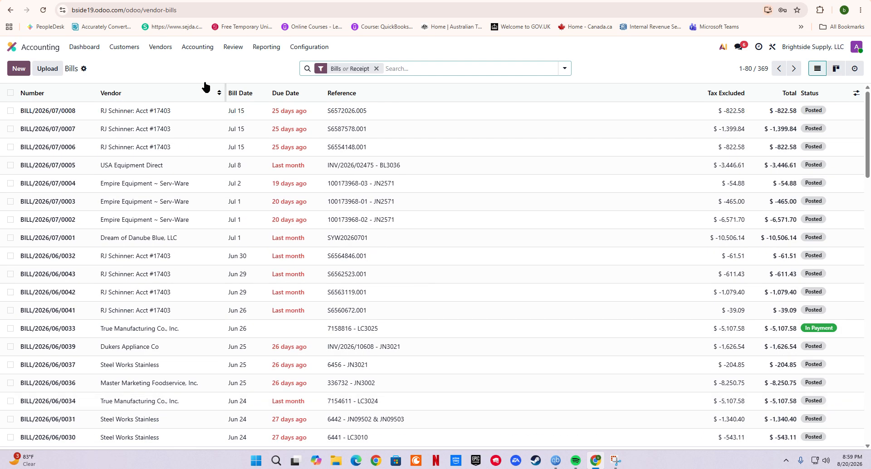
pyautogui.click(202, 47)
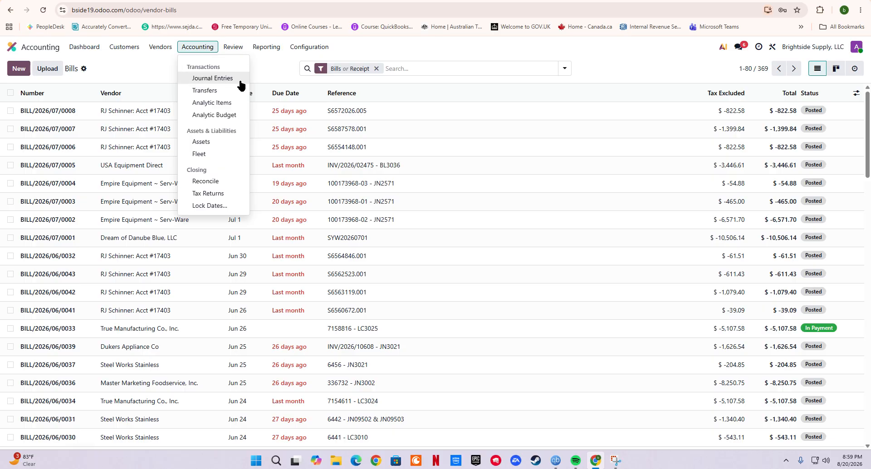
pyautogui.click(222, 79)
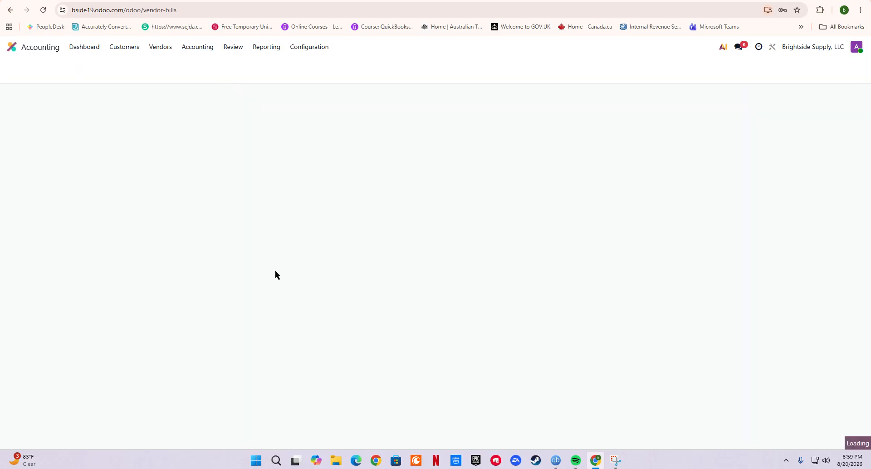
pyautogui.scroll(-2, 250, 254)
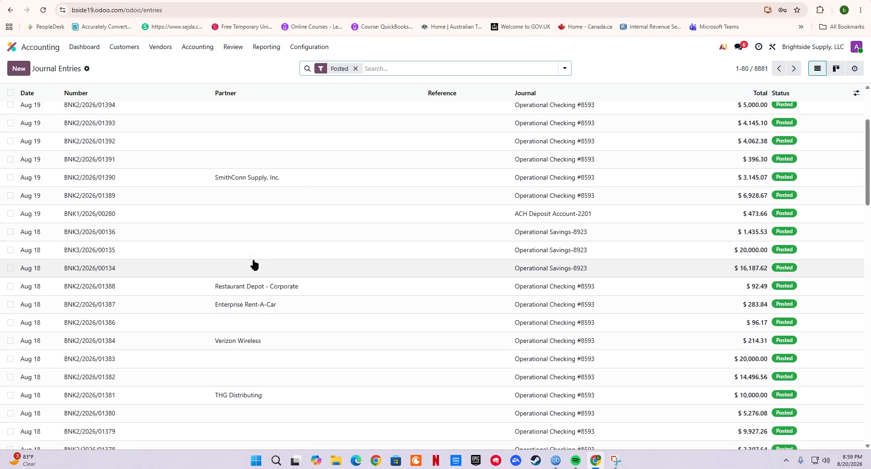
pyautogui.scroll(3, 252, 259)
pyautogui.scroll(-10, 274, 231)
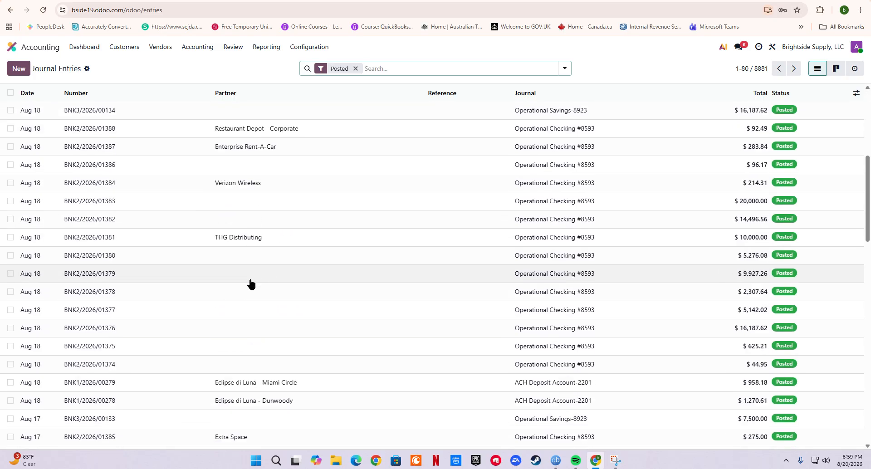
pyautogui.scroll(-12, 228, 339)
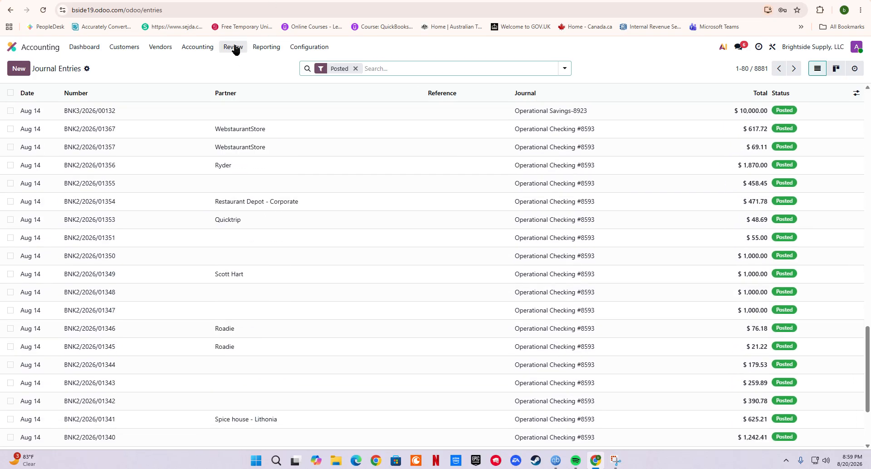
# Open the Balance Sheet report and look through its assets, liabilities and equity sections
pyautogui.click(268, 47)
pyautogui.click(285, 80)
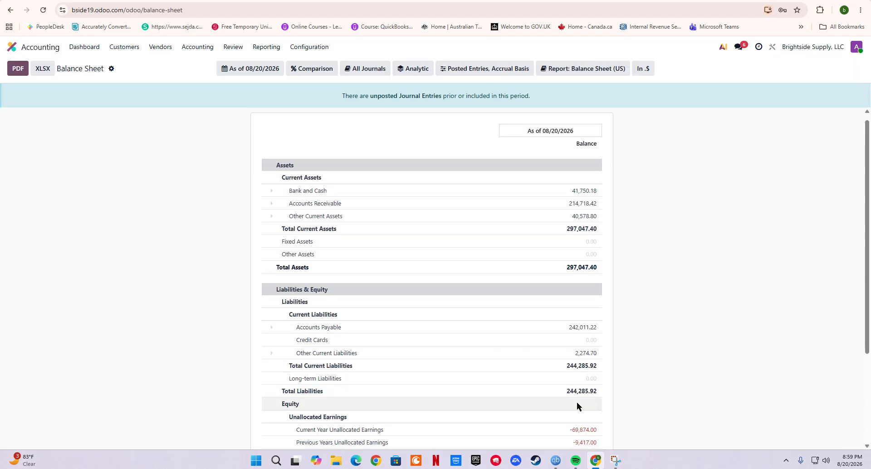
pyautogui.scroll(-3, 540, 354)
pyautogui.scroll(3, 481, 276)
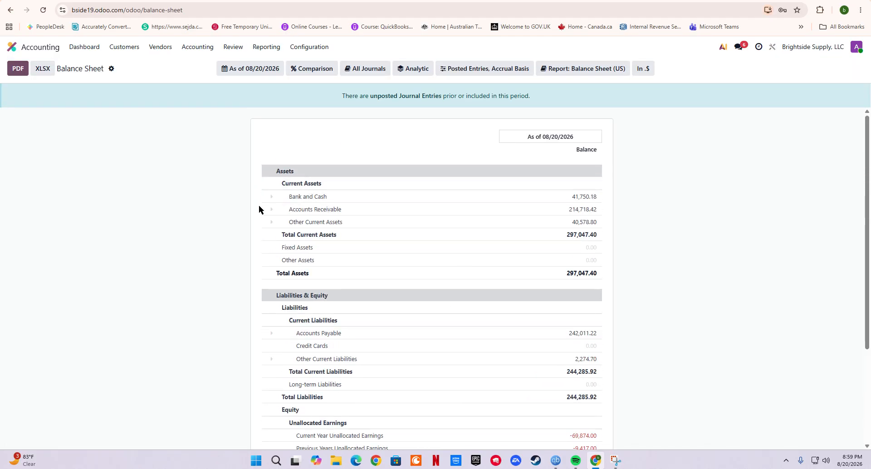
# Expand Bank and Cash, Accounts Receivable and Other Current Assets to examine their accounts, and collapse Bank and Cash again
pyautogui.click(271, 198)
pyautogui.scroll(-1, 271, 228)
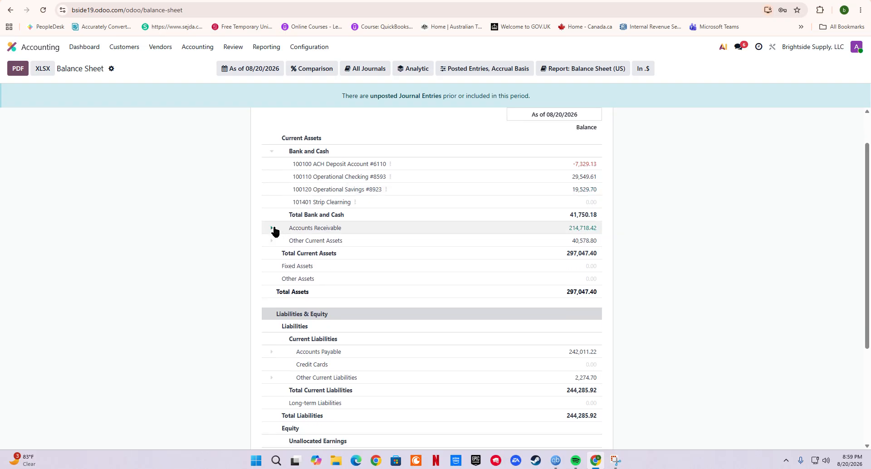
pyautogui.click(271, 228)
pyautogui.scroll(-1, 282, 231)
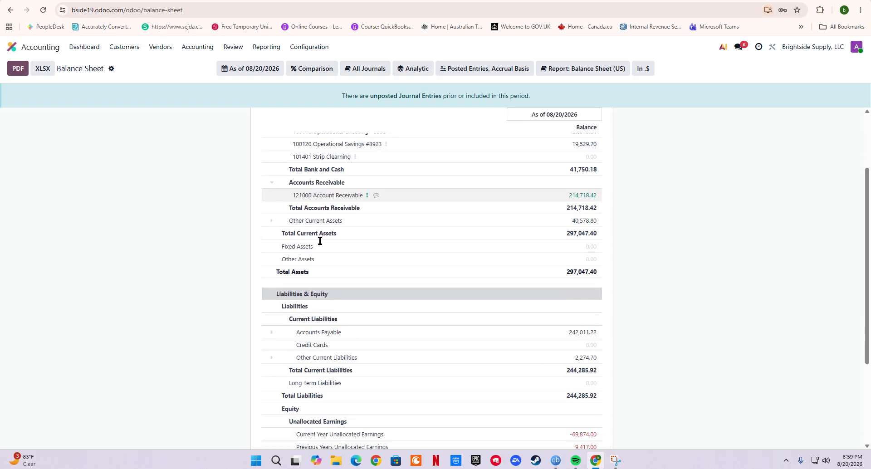
pyautogui.click(263, 225)
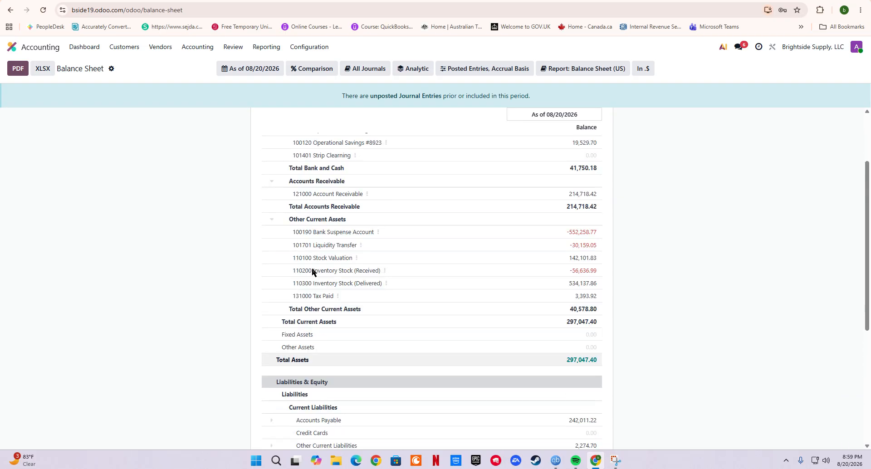
pyautogui.scroll(-5, 312, 271)
pyautogui.scroll(4, 312, 271)
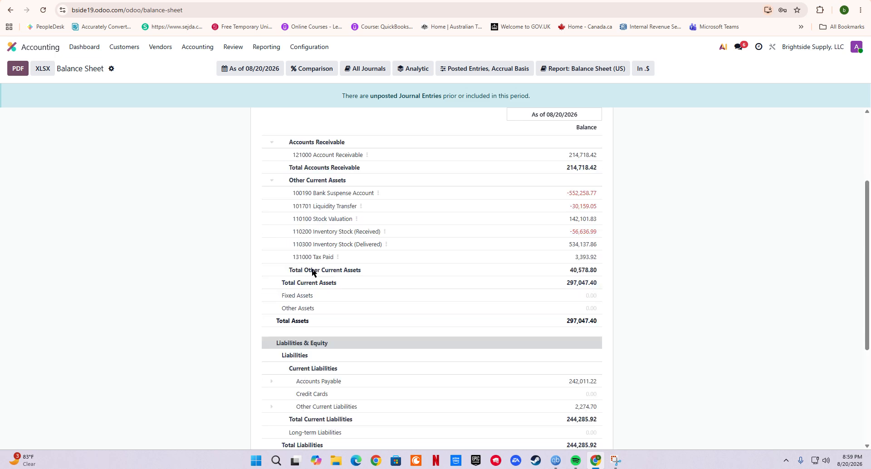
pyautogui.scroll(3, 312, 271)
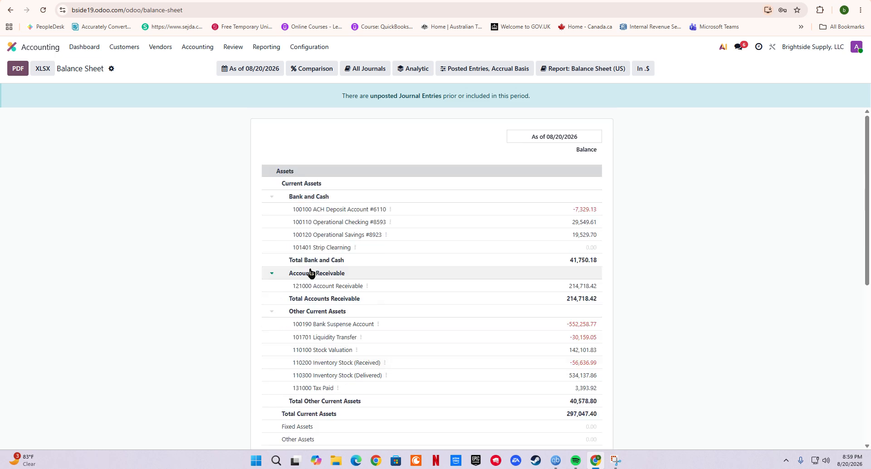
pyautogui.click(272, 201)
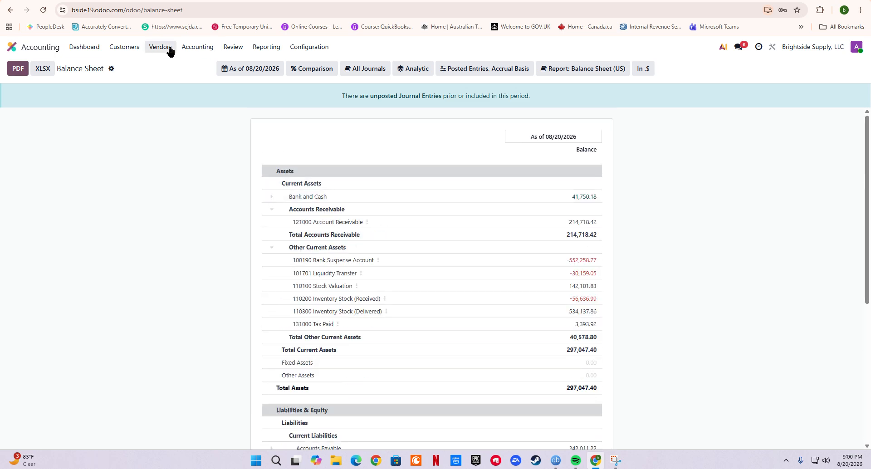
# Return to the accounting dashboard and open the transactions to reconcile for the Operational Checking account
pyautogui.click(75, 47)
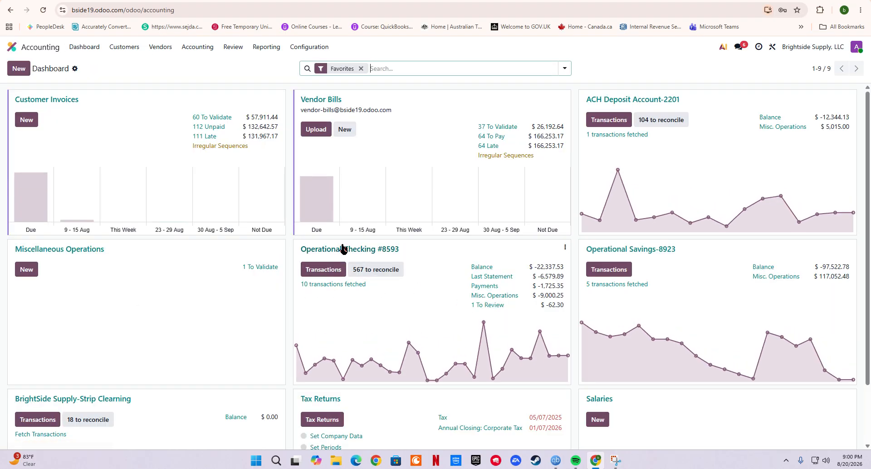
pyautogui.click(375, 271)
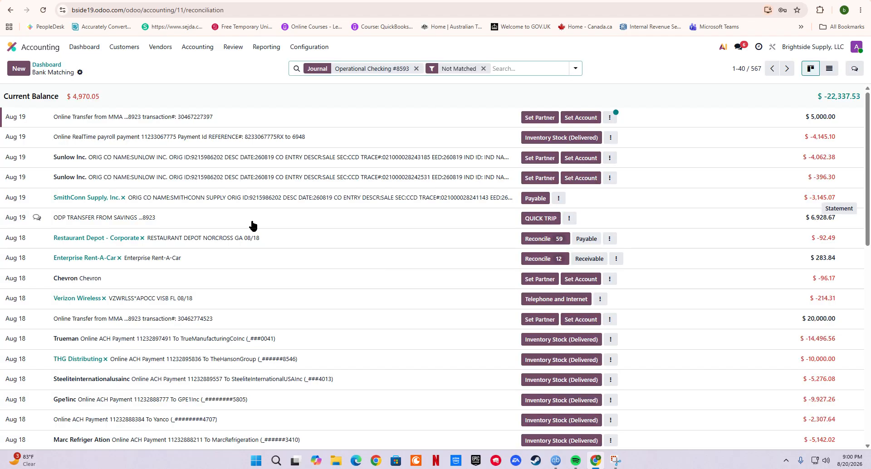
pyautogui.scroll(-3, 115, 225)
pyautogui.scroll(3, 116, 223)
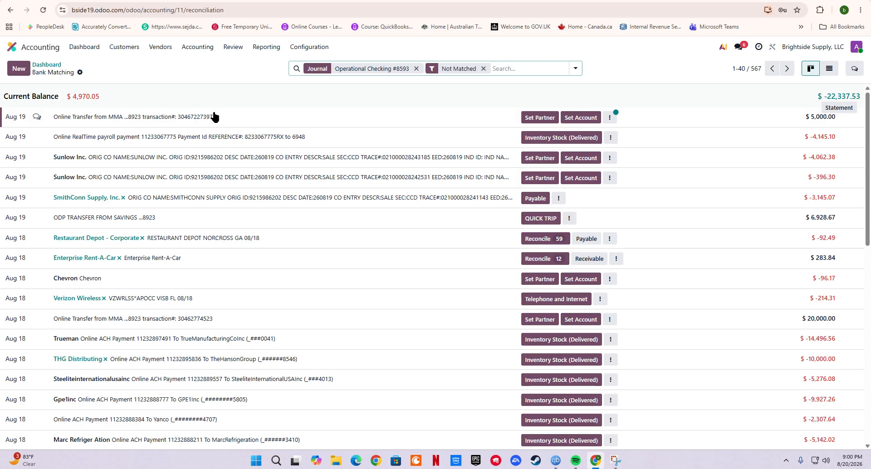
# Examine the unmatched bank transactions' descriptions, recognized partners, suggested accounts and reconcile options
pyautogui.scroll(-5, 550, 353)
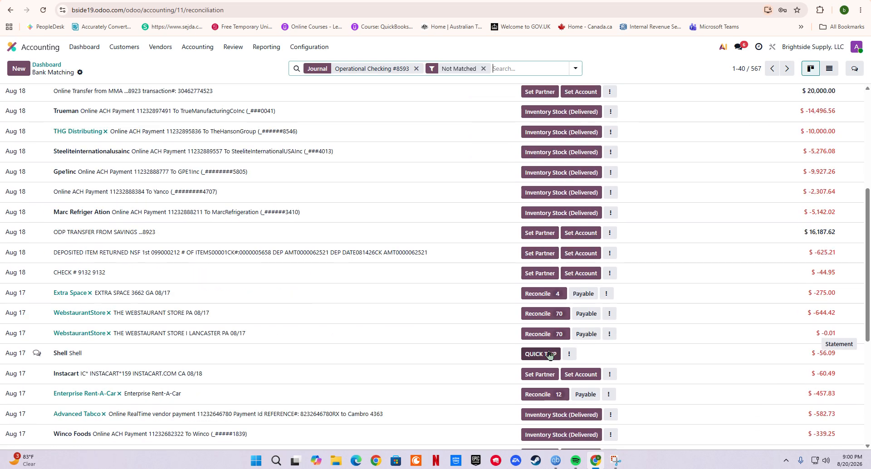
pyautogui.scroll(-5, 549, 353)
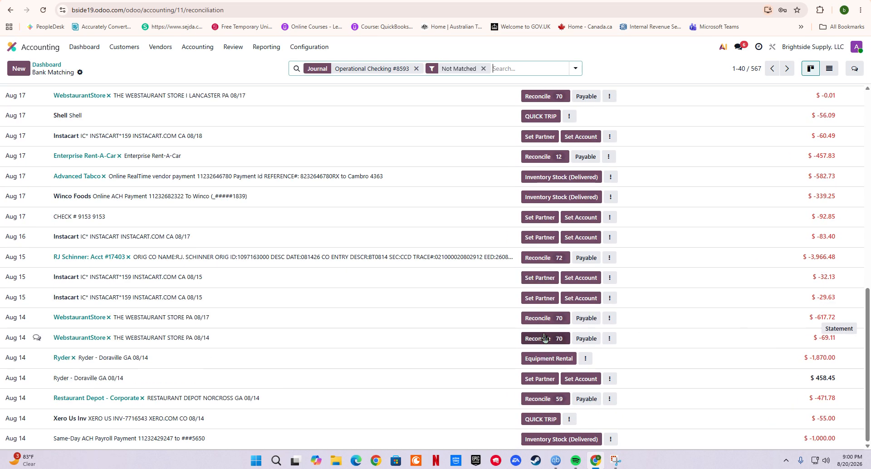
pyautogui.scroll(5, 548, 334)
pyautogui.scroll(-5, 546, 330)
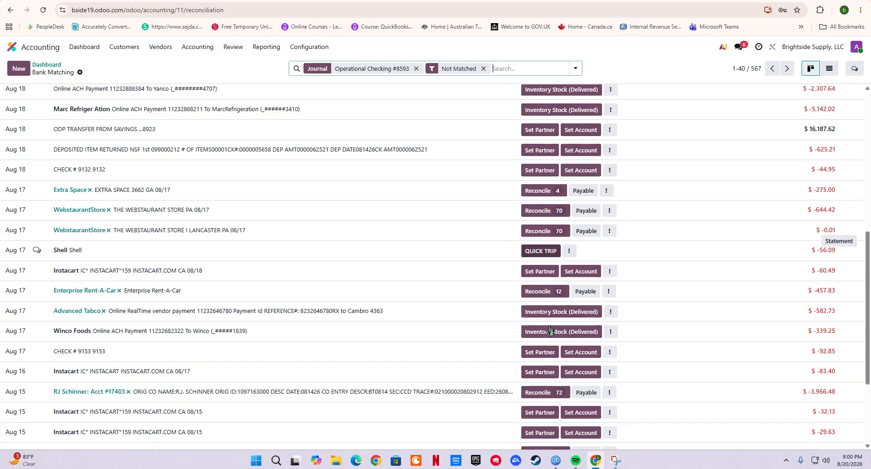
pyautogui.scroll(10, 558, 327)
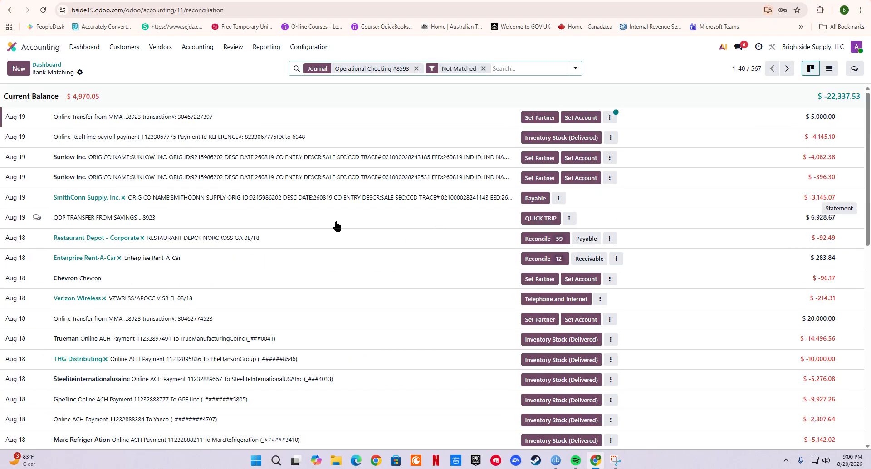
pyautogui.scroll(-7, 630, 310)
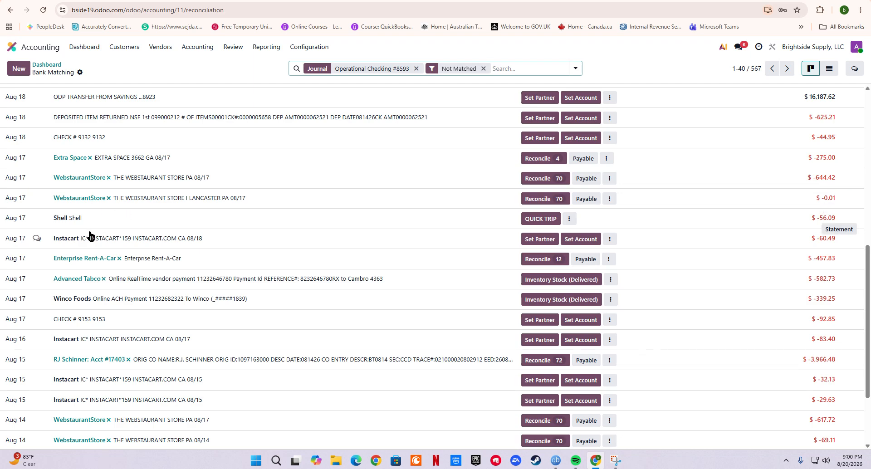
pyautogui.scroll(-2, 151, 352)
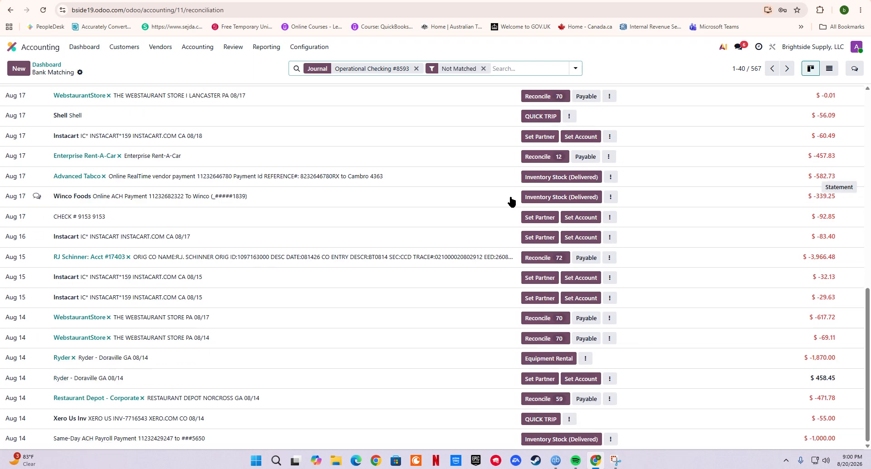
# Review the additional matching options for the Aug 17 check 9153 payment and the Aug 19 online transfer of $5,000.00
pyautogui.click(609, 218)
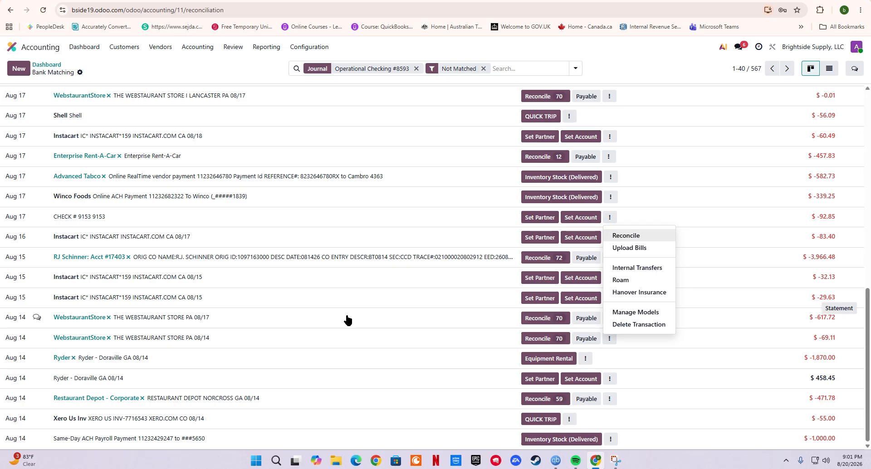
pyautogui.scroll(10, 494, 270)
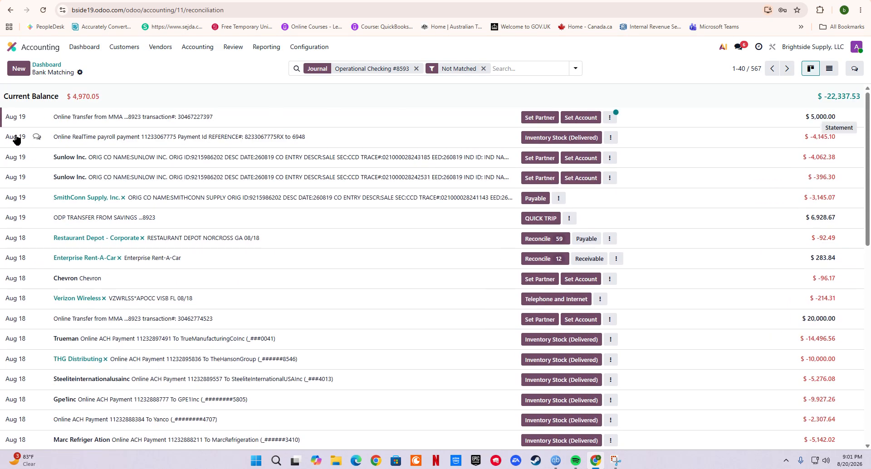
pyautogui.click(610, 119)
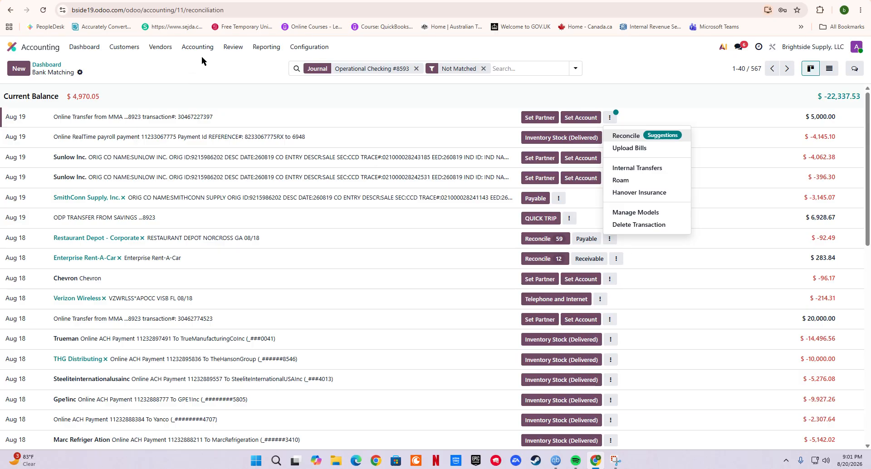
pyautogui.press('Escape')
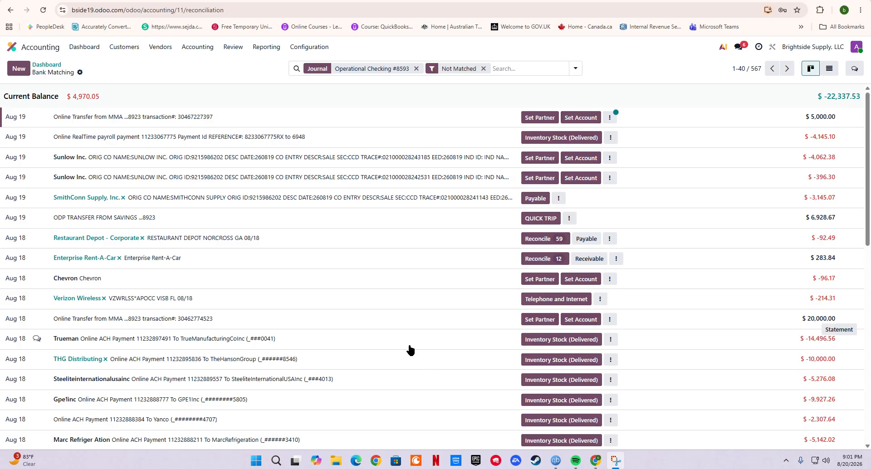
# Open the account selection for the $396.30 Sunlow Inc. transaction, browse the chart of accounts, and close it without choosing one
pyautogui.scroll(-2, 410, 349)
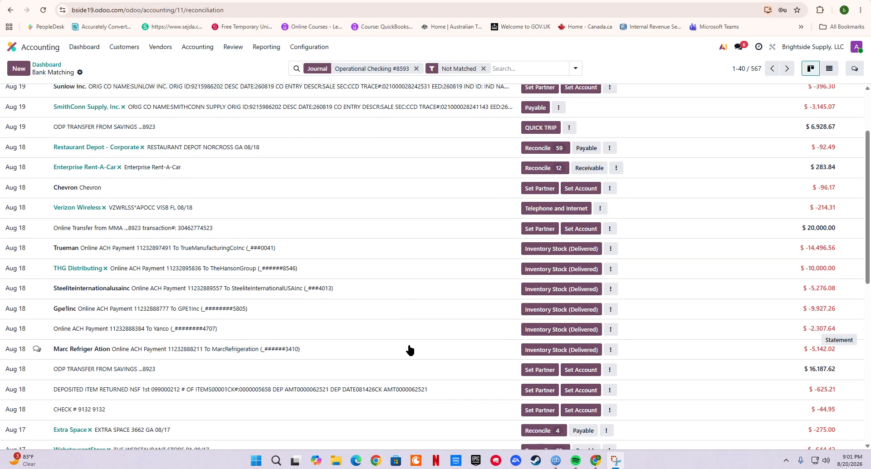
pyautogui.scroll(2, 451, 333)
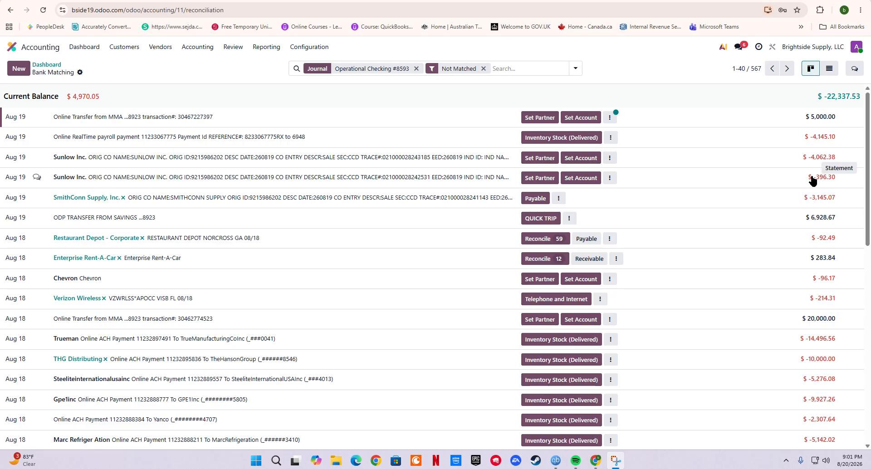
pyautogui.click(583, 180)
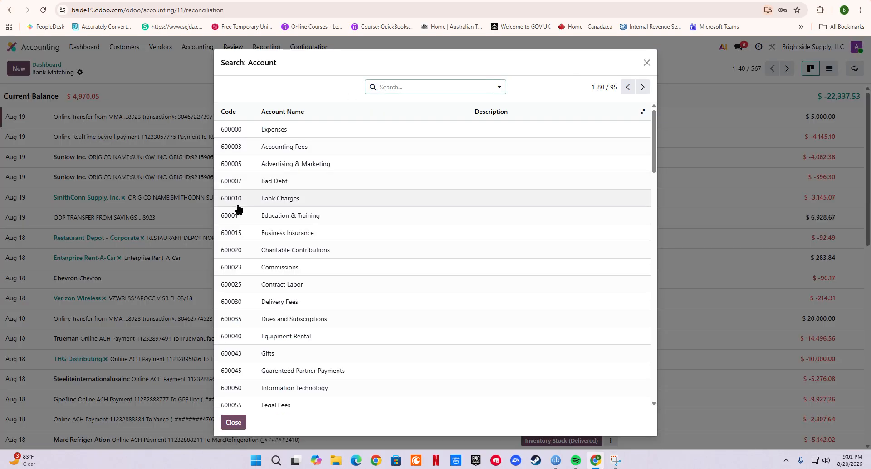
pyautogui.scroll(-2, 289, 351)
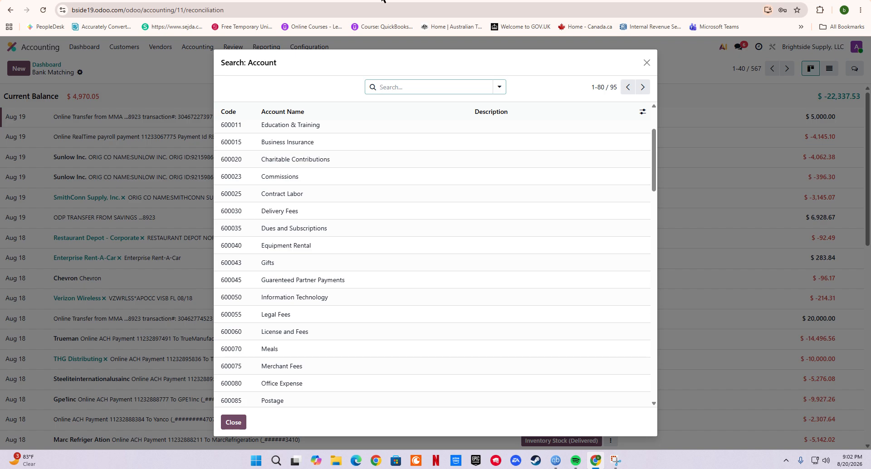
pyautogui.scroll(1, 387, 227)
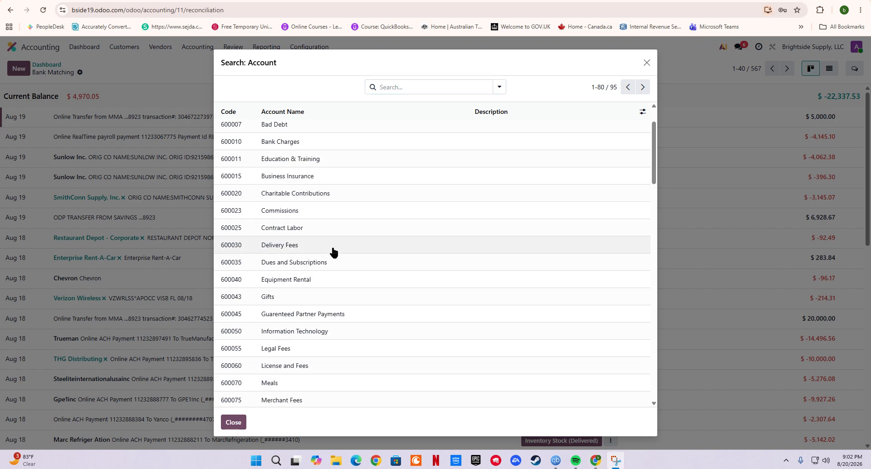
pyautogui.scroll(-12, 333, 251)
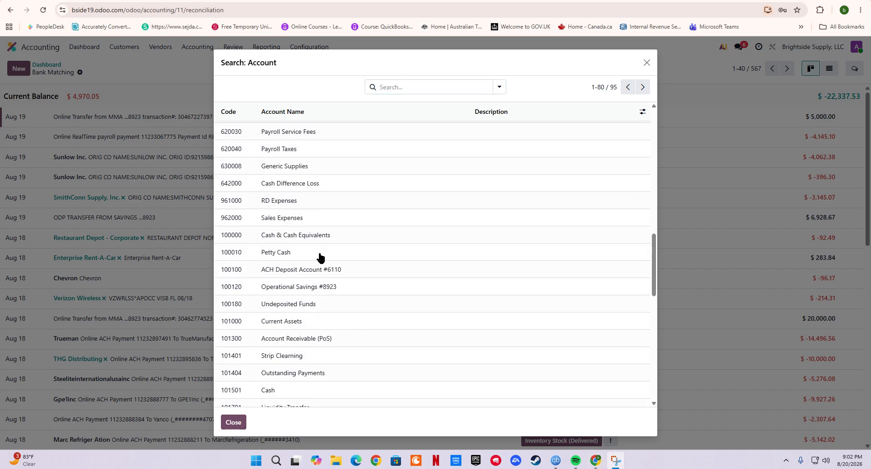
pyautogui.scroll(-10, 320, 258)
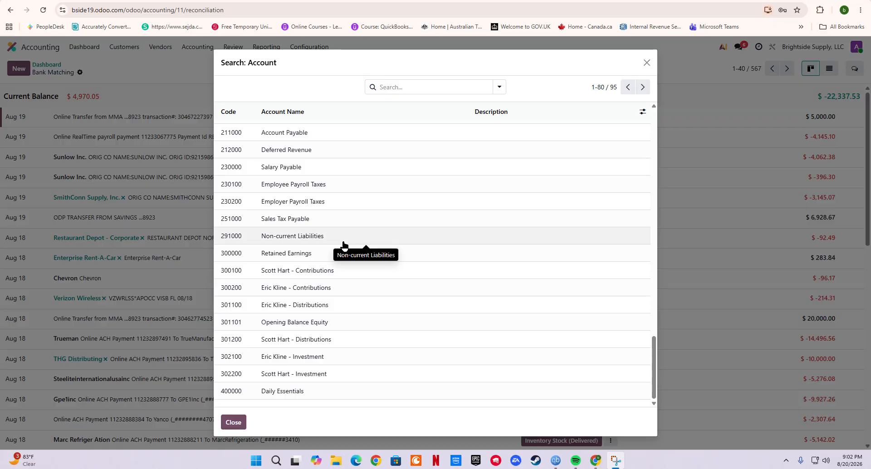
pyautogui.click(647, 63)
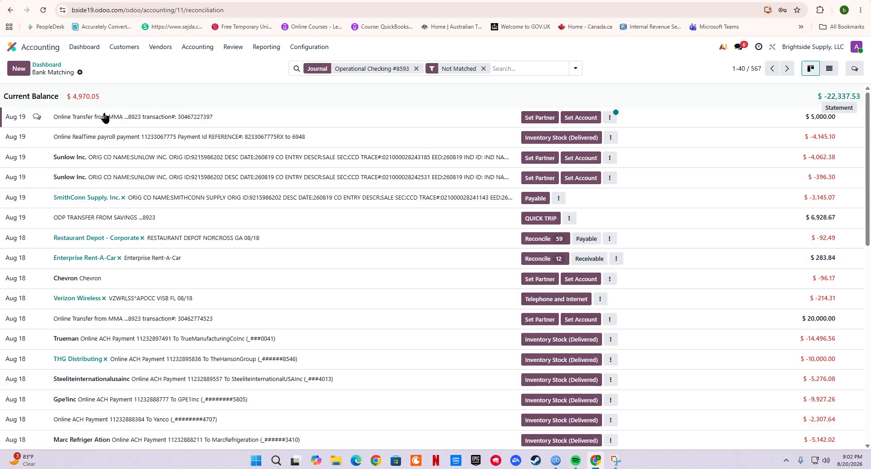
# Open the partner selection for the Aug 19 online transfer of $5,000.00, browse the partner list, and close it without choosing one
pyautogui.click(540, 119)
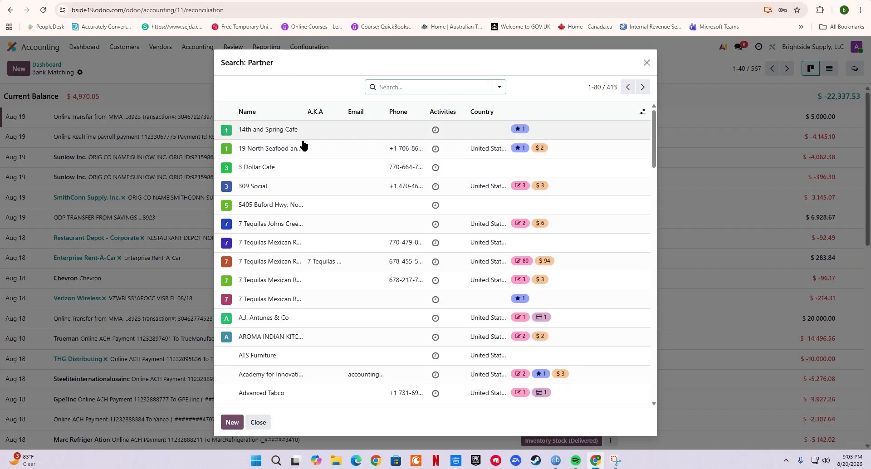
pyautogui.scroll(-8, 321, 237)
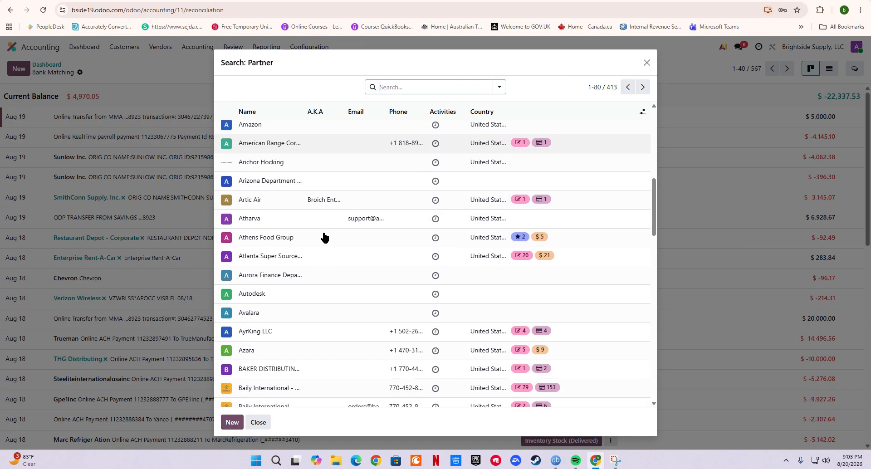
pyautogui.scroll(-5, 326, 240)
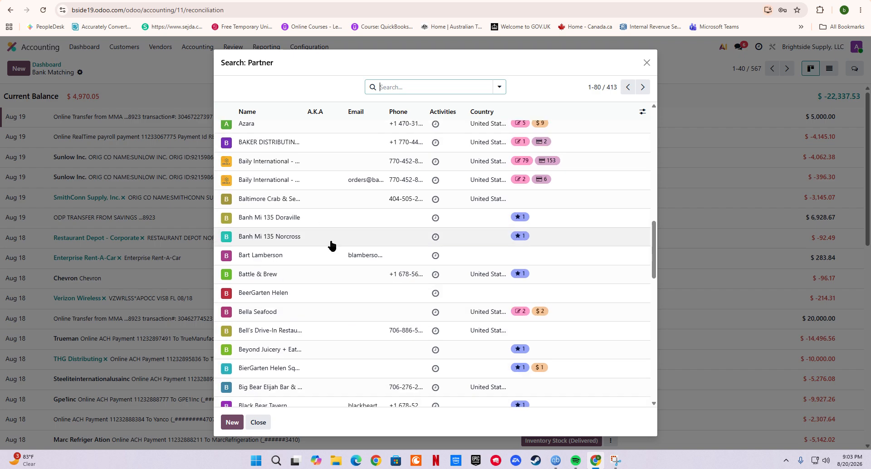
pyautogui.scroll(-3, 290, 331)
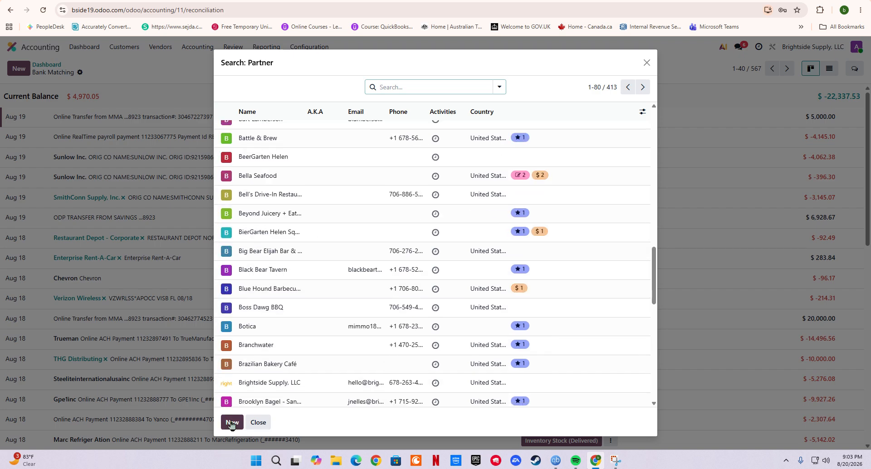
pyautogui.click(646, 63)
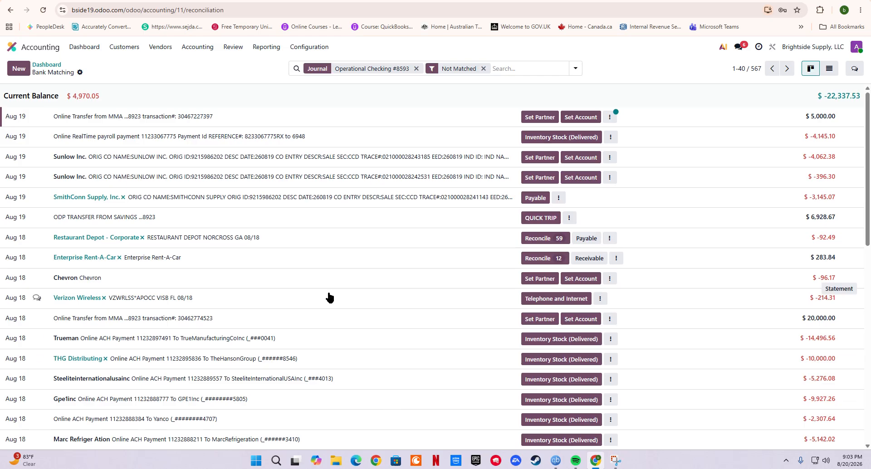
# Look through the rest of the unmatched bank transactions and return to the accounting dashboard to review its journal cards
pyautogui.scroll(-10, 329, 296)
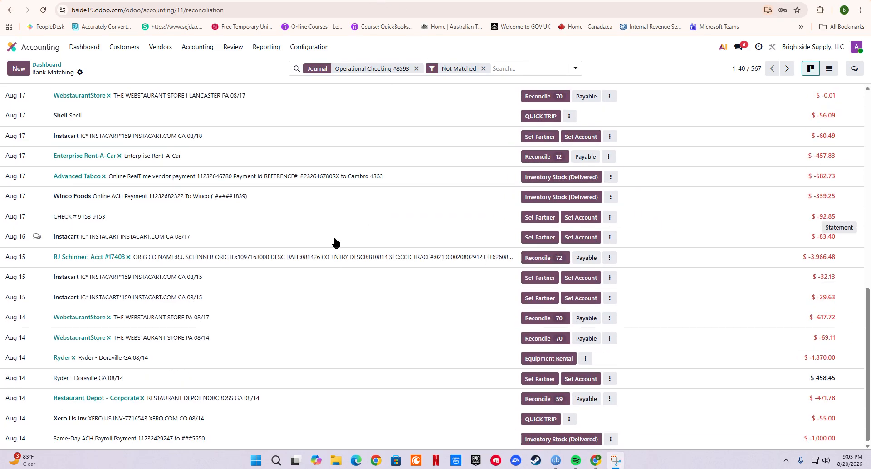
pyautogui.scroll(3, 332, 224)
pyautogui.scroll(4, 332, 225)
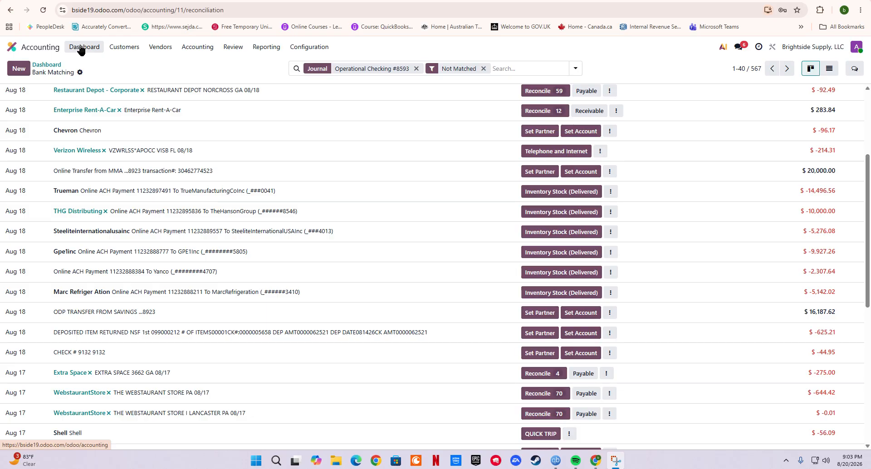
pyautogui.click(80, 48)
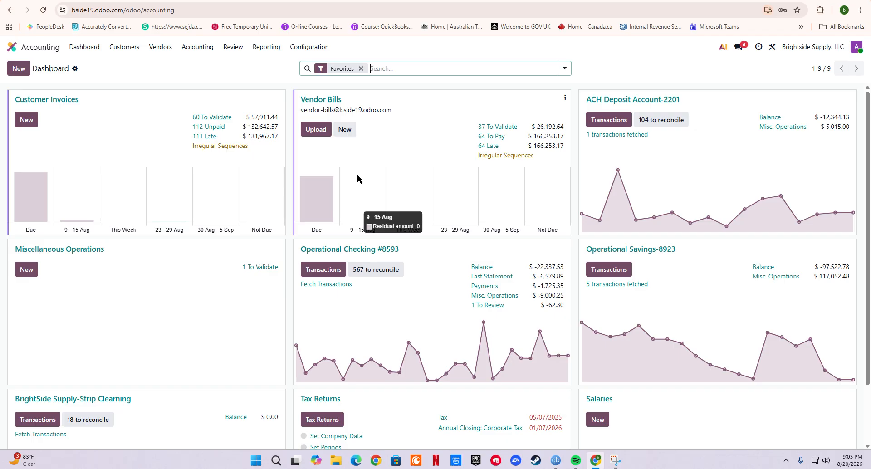
pyautogui.scroll(-2, 439, 287)
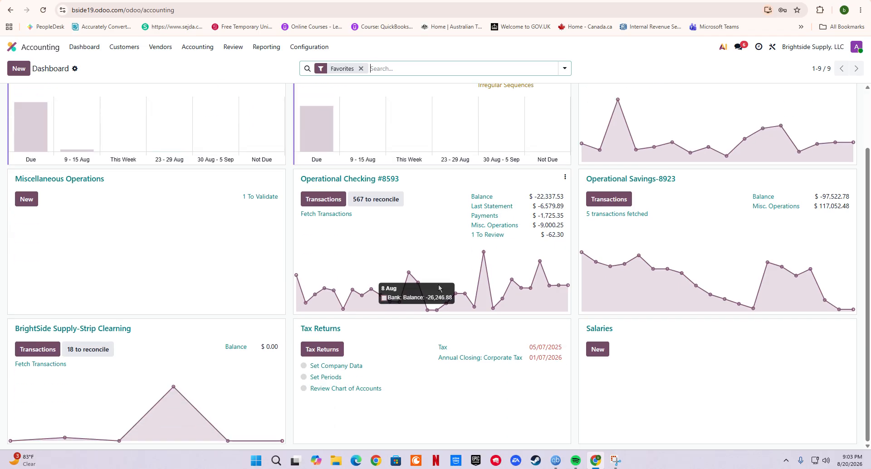
pyautogui.scroll(2, 439, 287)
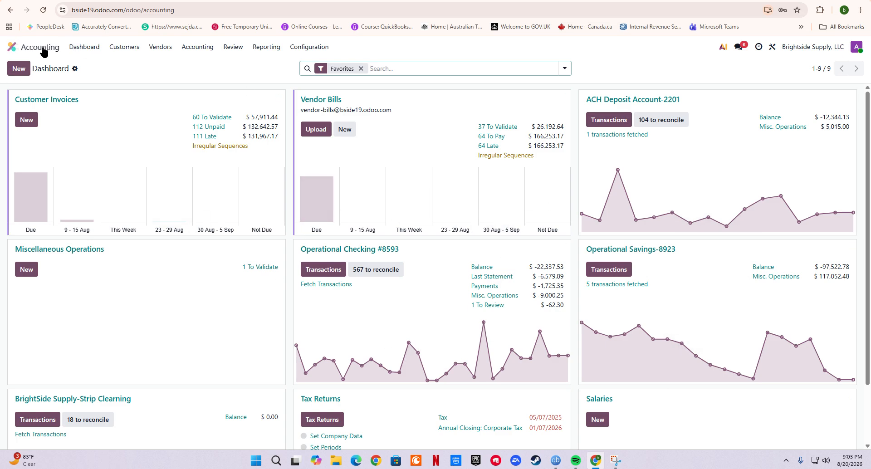
# Leave Accounting for the home screen and look over the full range of available apps
pyautogui.click(25, 50)
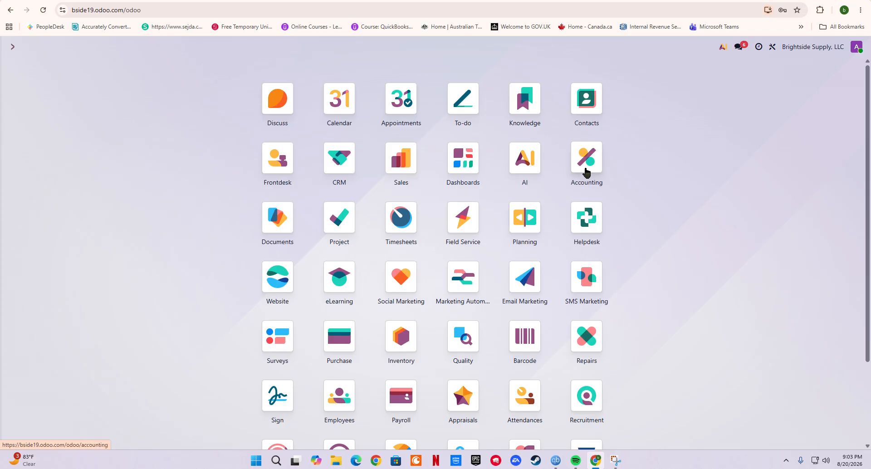
pyautogui.scroll(-2, 530, 223)
pyautogui.scroll(2, 363, 210)
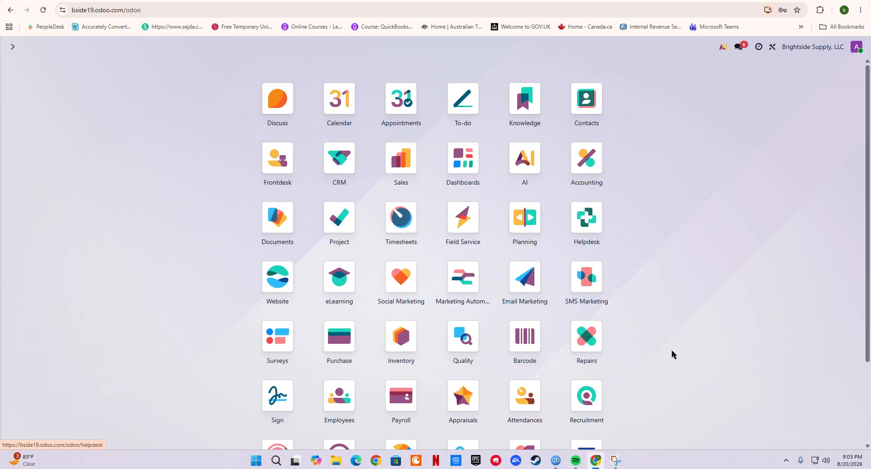
pyautogui.scroll(-2, 343, 308)
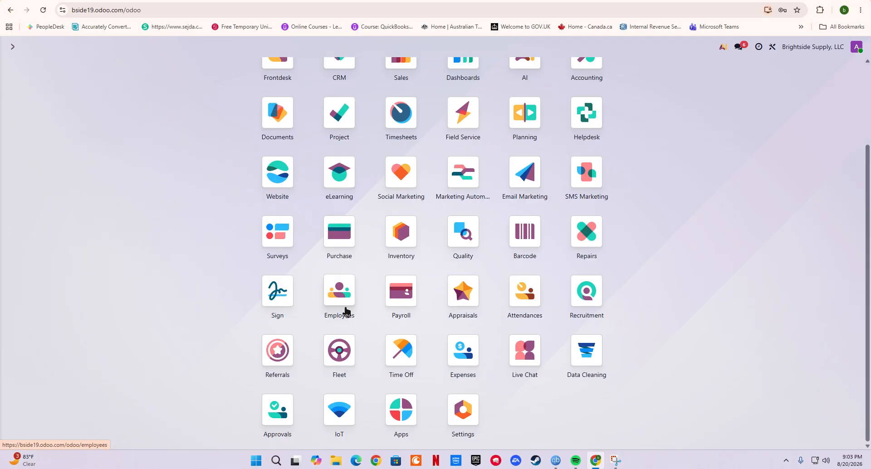
pyautogui.scroll(2, 383, 331)
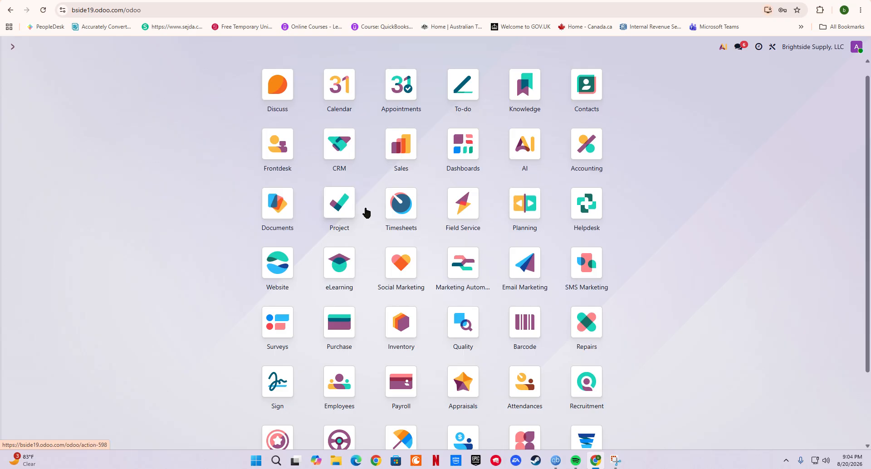
pyautogui.click(388, 1)
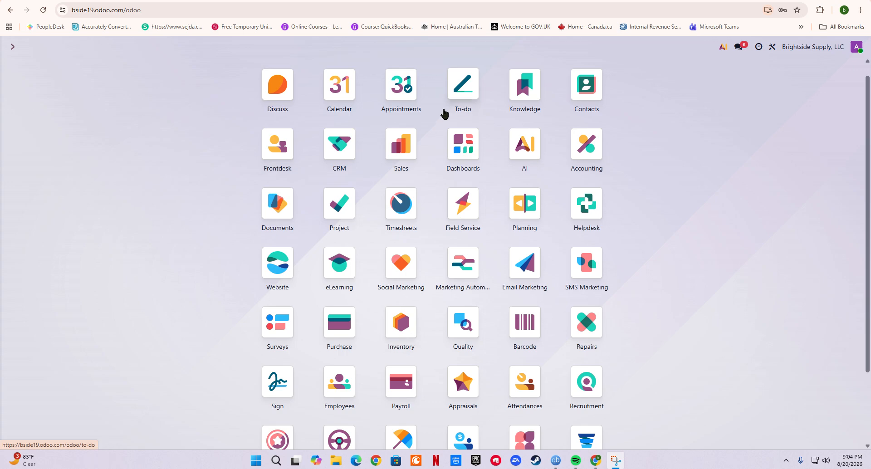